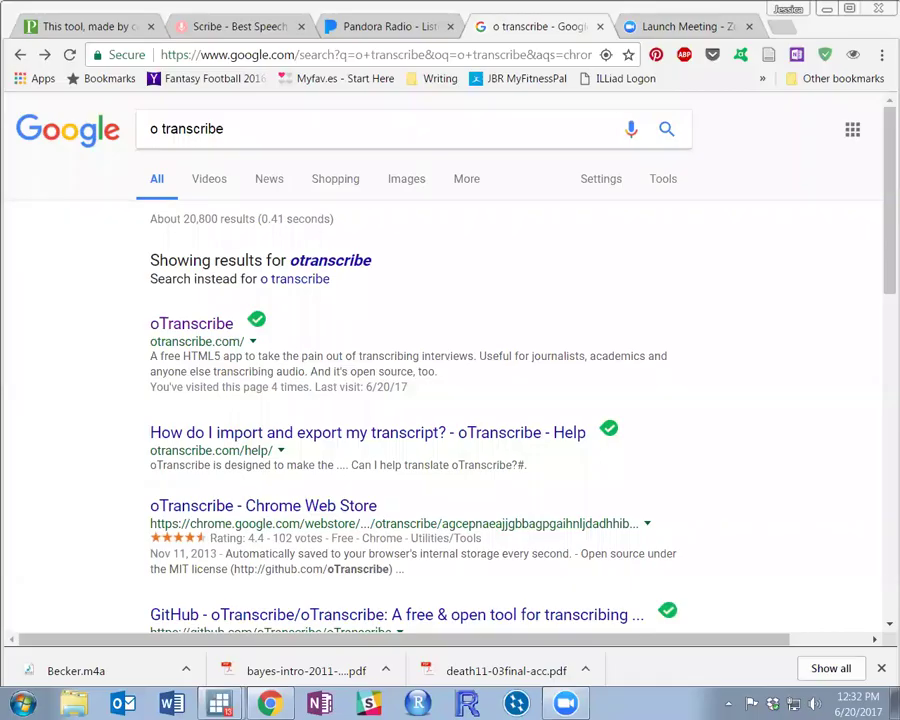
Step: Open oTranscribe from the search results and load Becker.m4a from Downloads
{"action": "left_click", "coordinate": [162, 326]}
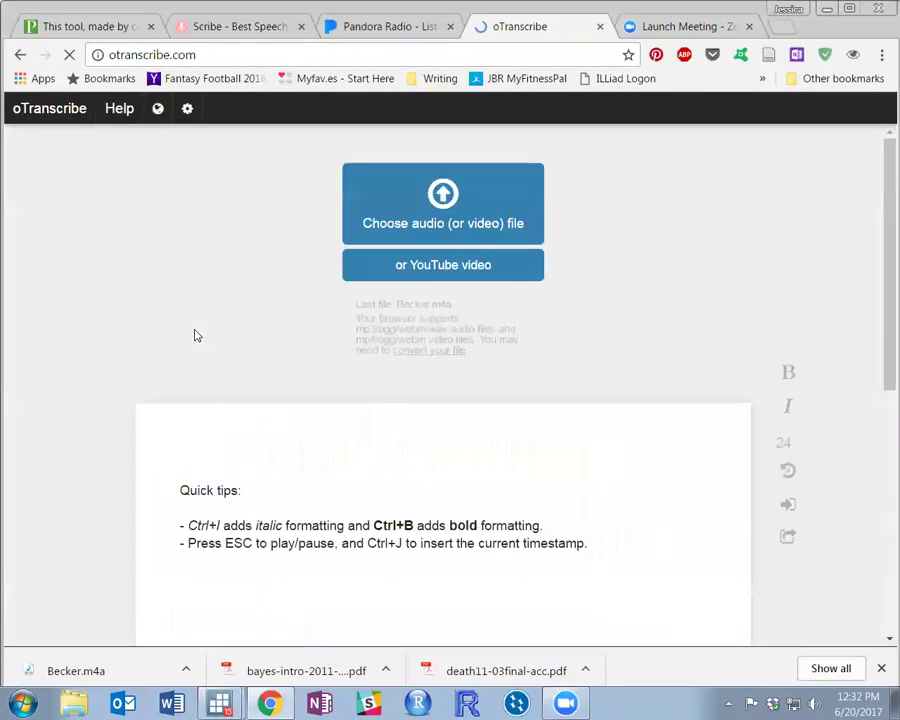
{"action": "left_click", "coordinate": [407, 197]}
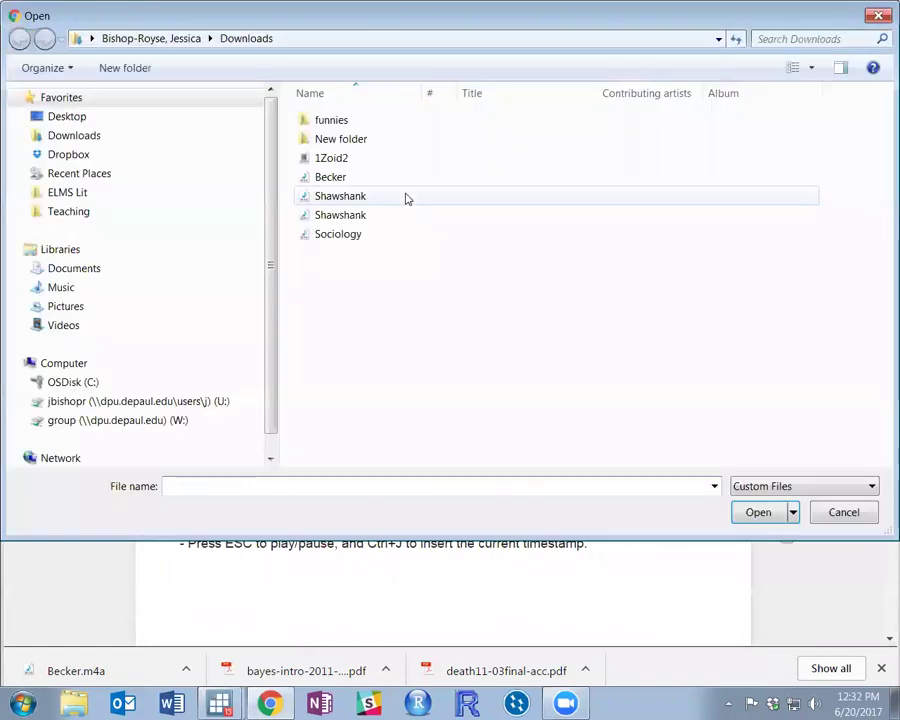
{"action": "left_click", "coordinate": [375, 182]}
{"action": "left_click", "coordinate": [768, 516]}
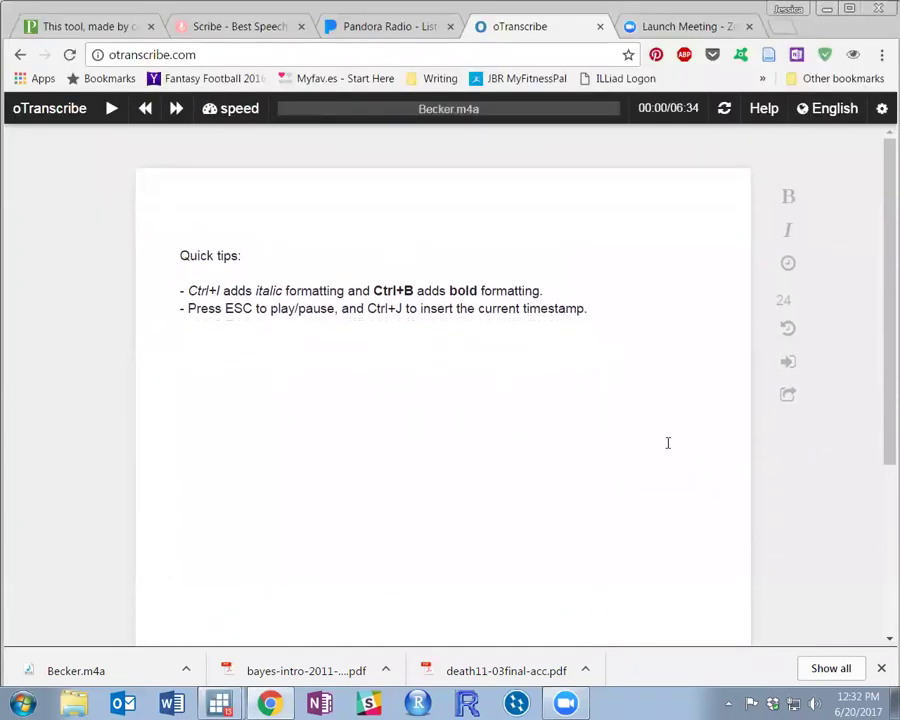
Step: Drag the speed slider to minimum, then raise it to about a quarter along
{"action": "mouse_move", "coordinate": [232, 108]}
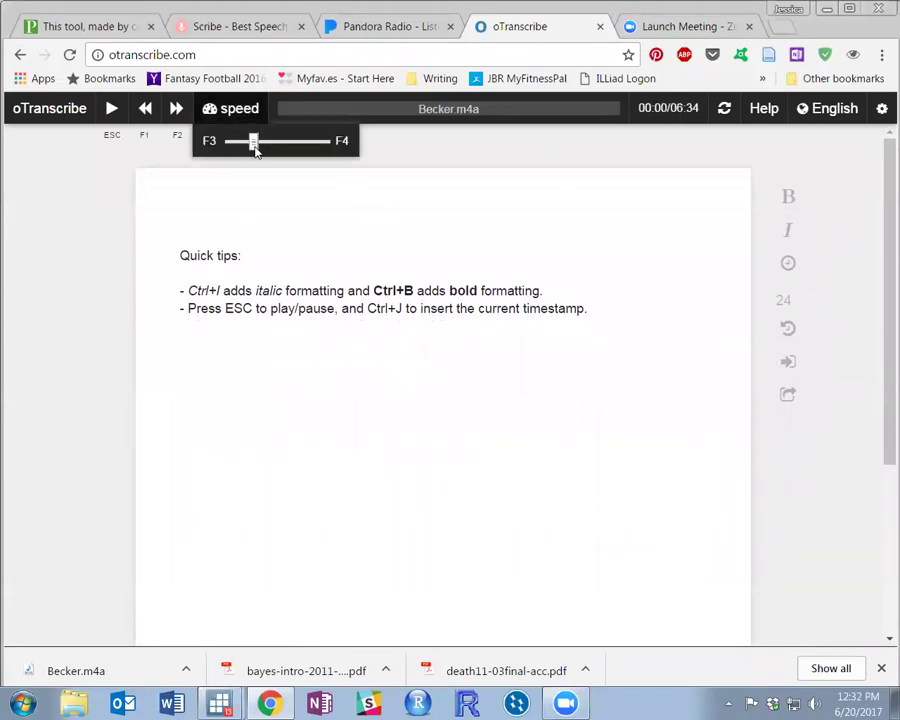
{"action": "left_click_drag", "start_coordinate": [254, 143], "coordinate": [227, 147]}
{"action": "mouse_move", "coordinate": [230, 143]}
{"action": "left_mouse_down"}
{"action": "mouse_move", "coordinate": [254, 142]}
{"action": "mouse_move", "coordinate": [231, 142]}
{"action": "left_mouse_up"}
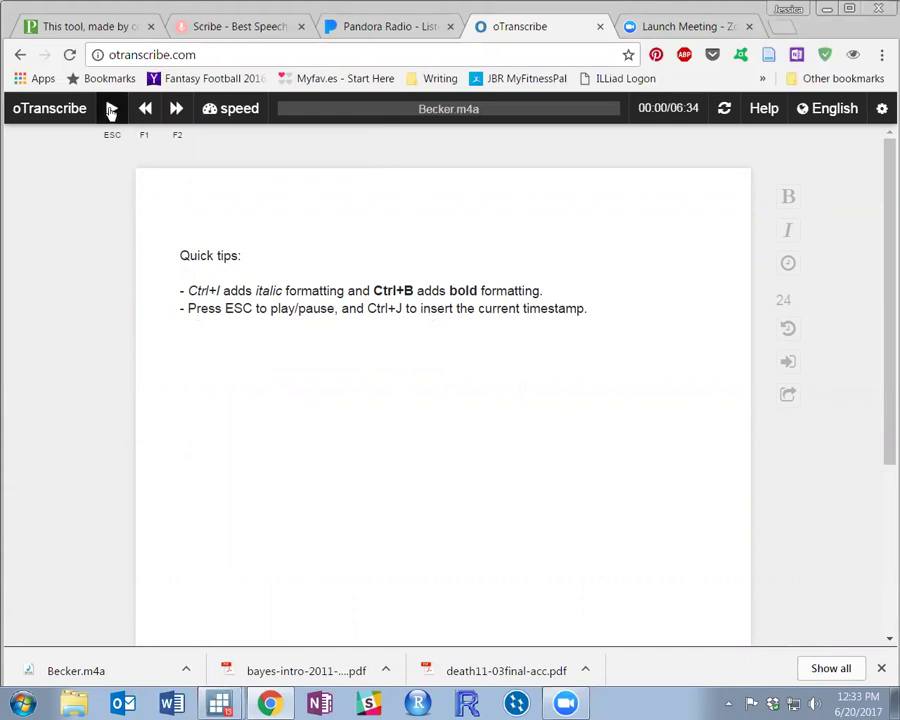
Step: Start playback and type 'Freshman English for Graduate Students: A Memoir and Two Theories' on the first line
{"action": "left_click", "coordinate": [111, 112]}
{"action": "left_click", "coordinate": [208, 213]}
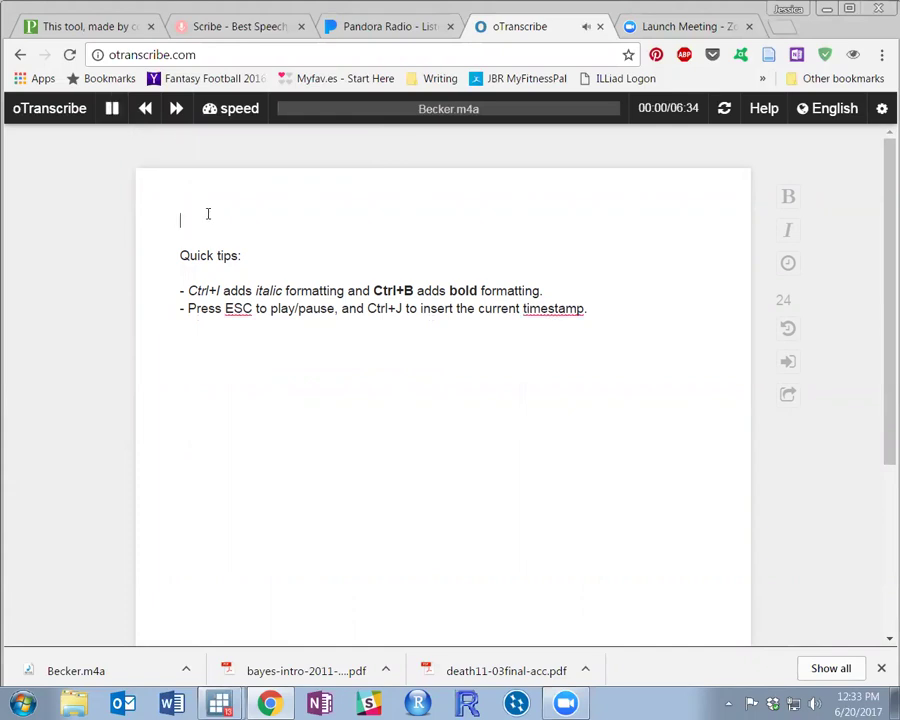
{"action": "type", "text": "Freshman English for Graduate A"}
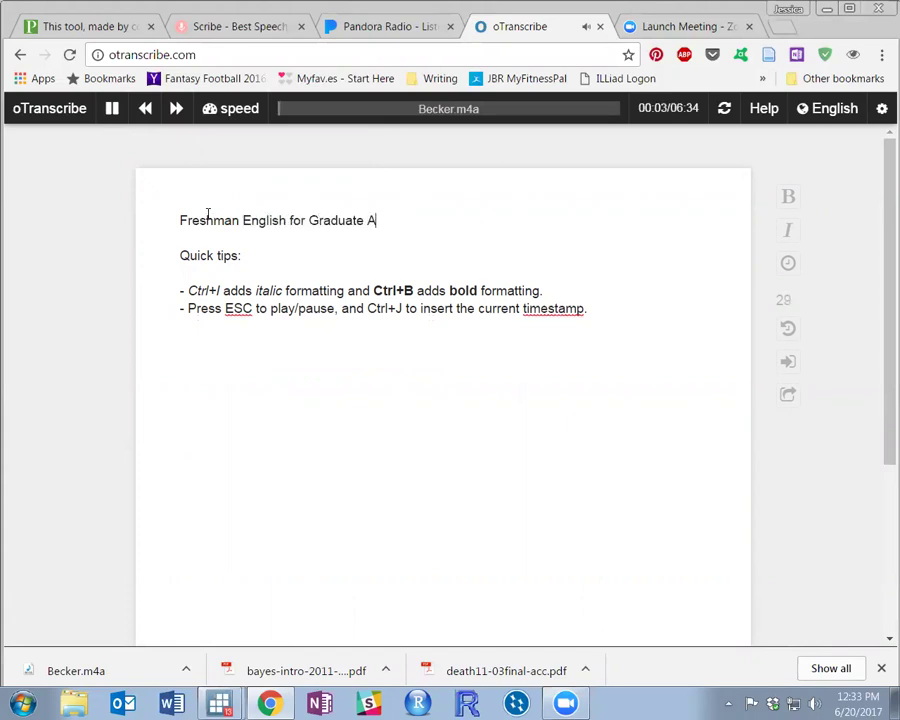
{"action": "key", "text": "BackSpace"}
{"action": "type", "text": "Stud"}
{"action": "type", "text": "e"}
{"action": "key", "text": "Escape"}
{"action": "type", "text": "nts: "}
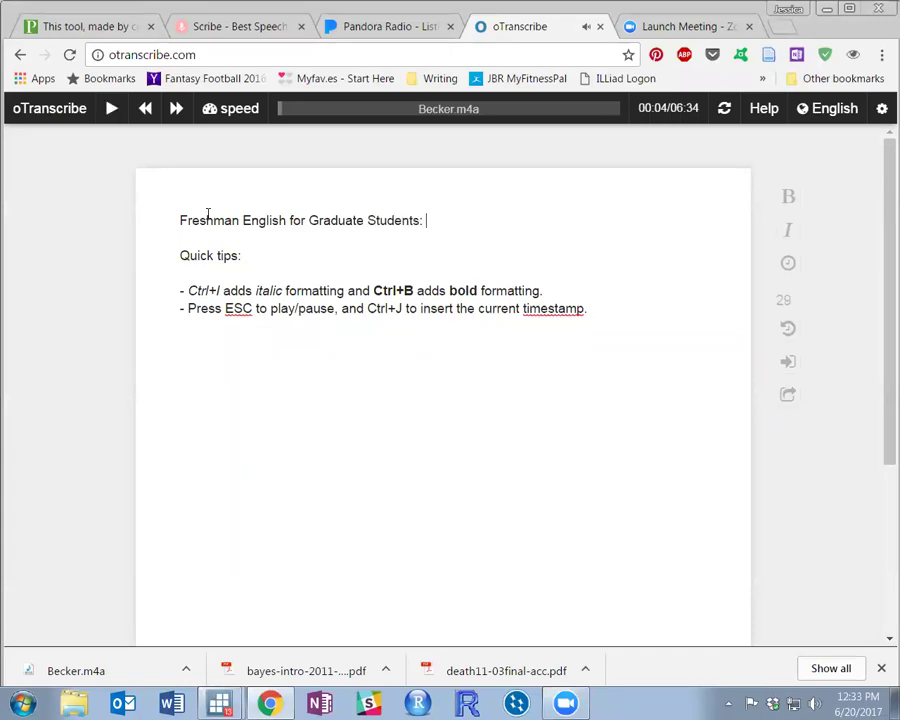
{"action": "type", "text": "A Memoir and two"}
{"action": "key", "text": "BackSpace"}
{"action": "key", "text": "BackSpace"}
{"action": "key", "text": "BackSpace"}
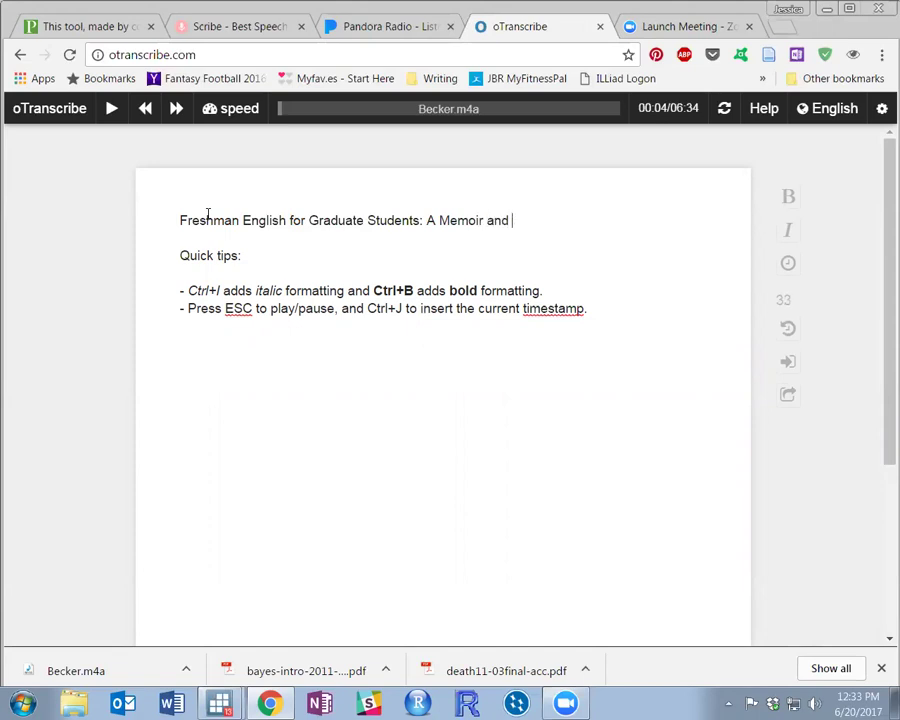
{"action": "type", "text": "Two Theories."}
Step: Finish the title with '(Howard Becker).', start a new line and resume playback
{"action": "key", "text": "Return"}
{"action": "key", "text": "BackSpace"}
{"action": "type", "text": "(howard Beckers"}
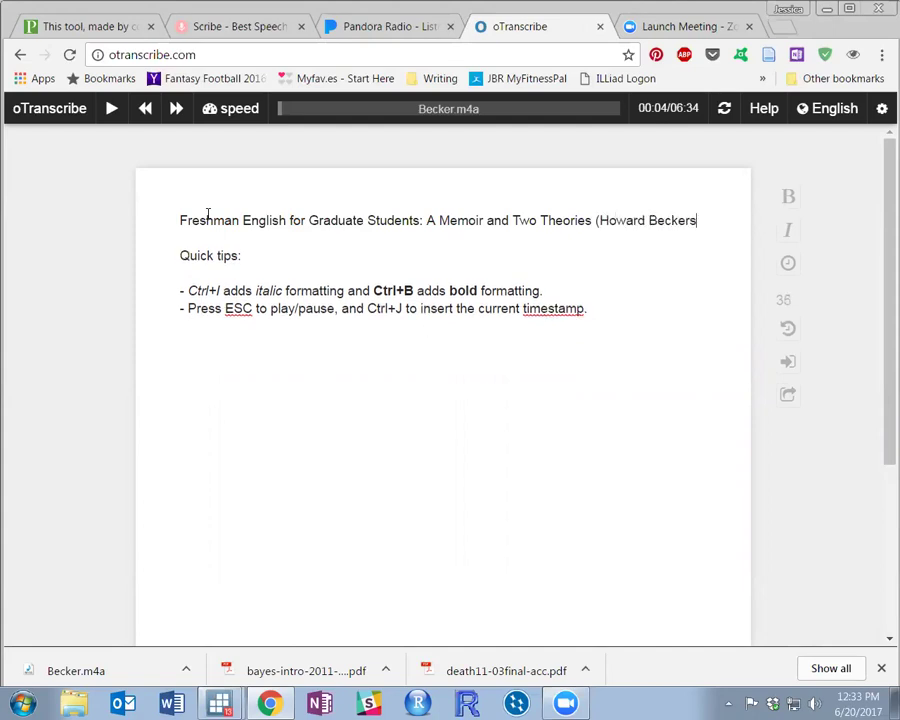
{"action": "key", "text": "BackSpace"}
{"action": "type", "text": ")."}
{"action": "key", "text": "Return"}
{"action": "key", "text": "Escape"}
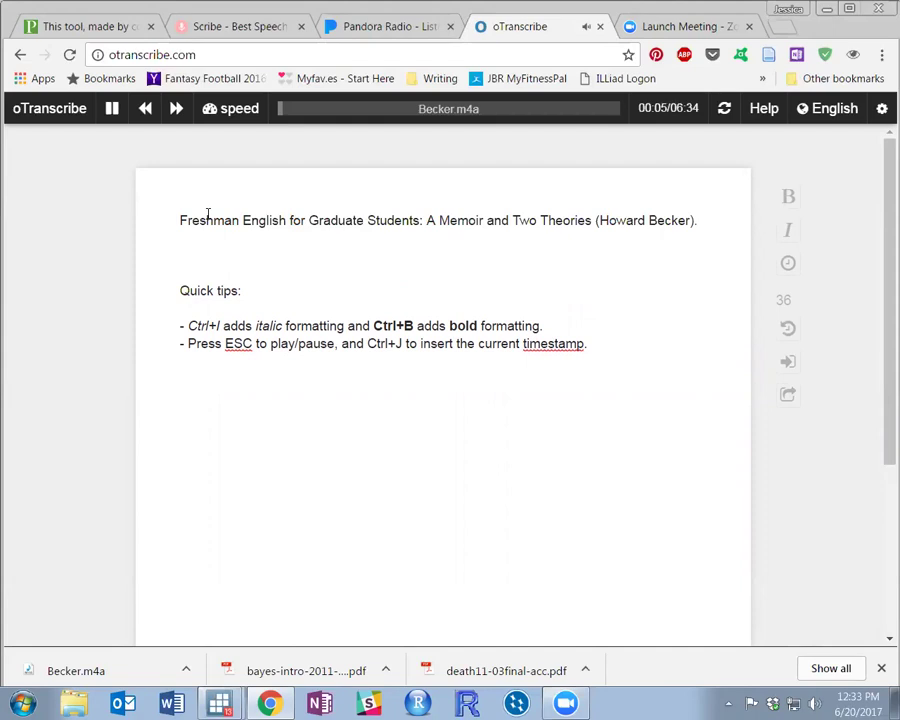
Step: Type 'I have taught a seminar on writing for graduate students several times.'
{"action": "type", "text": "I have taught "}
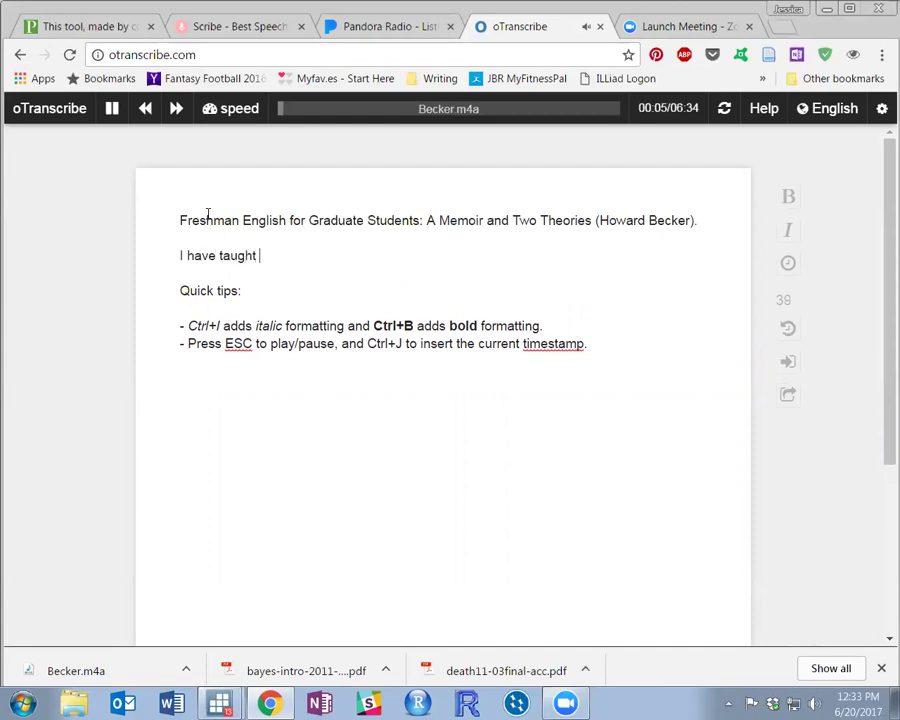
{"action": "type", "text": "a seminar on "}
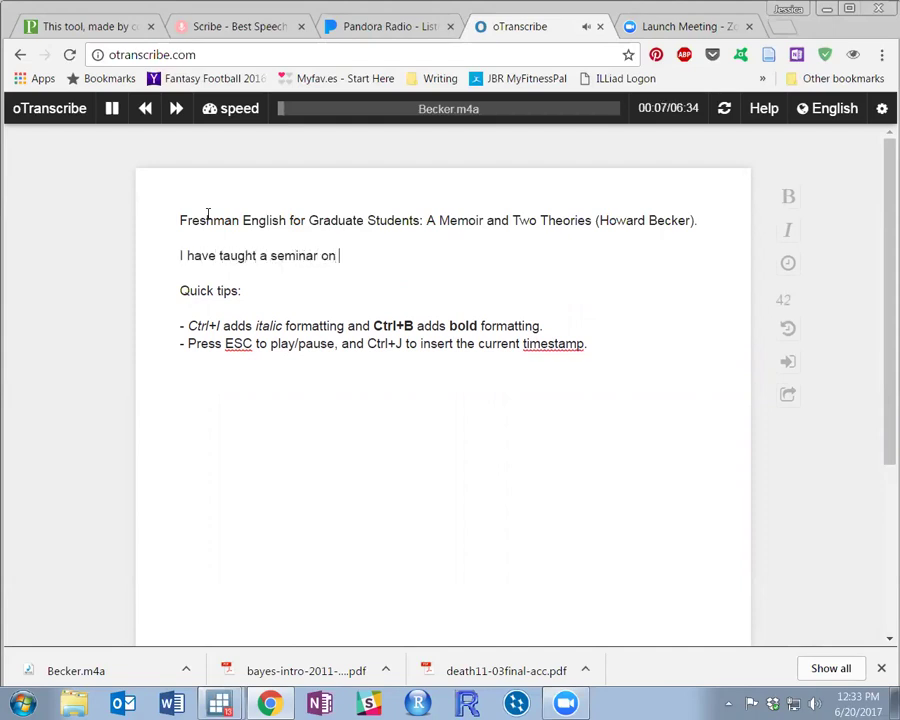
{"action": "type", "text": "writing for gra"}
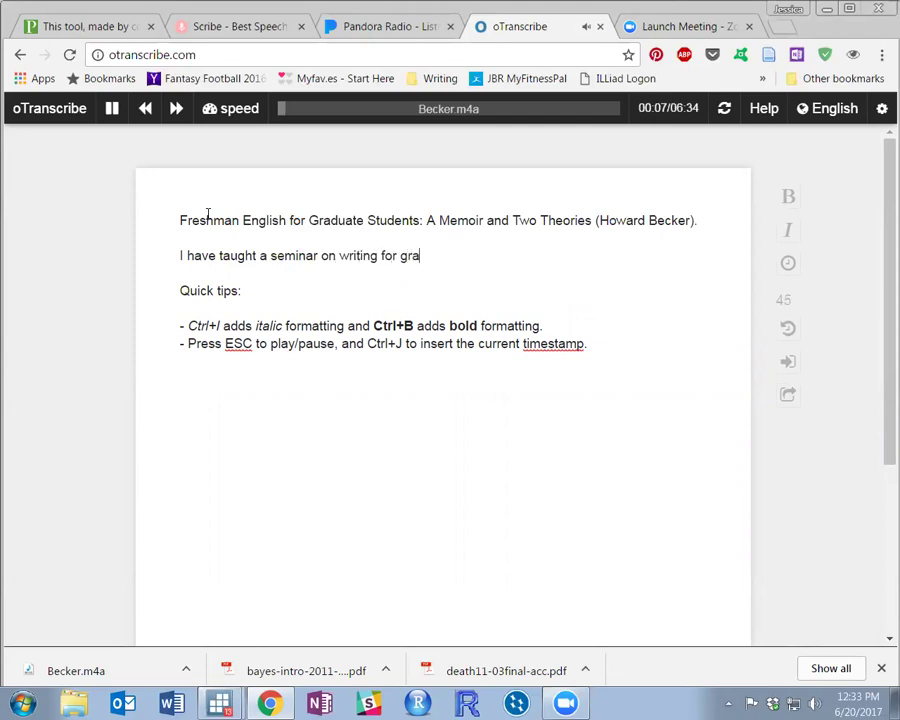
{"action": "type", "text": "duate student"}
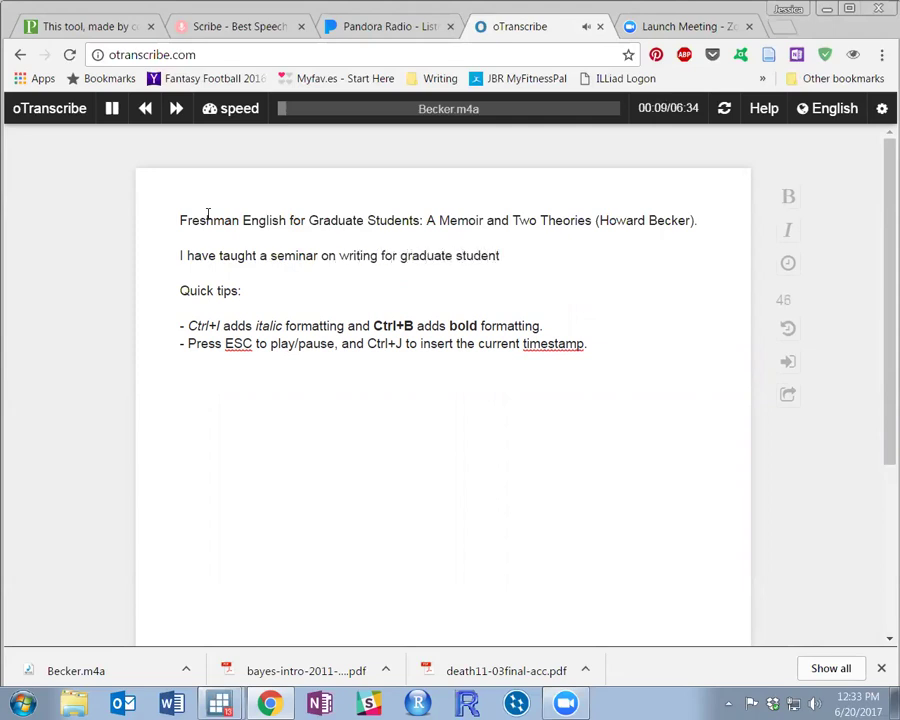
{"action": "type", "text": "s several times."}
{"action": "key", "text": "Escape"}
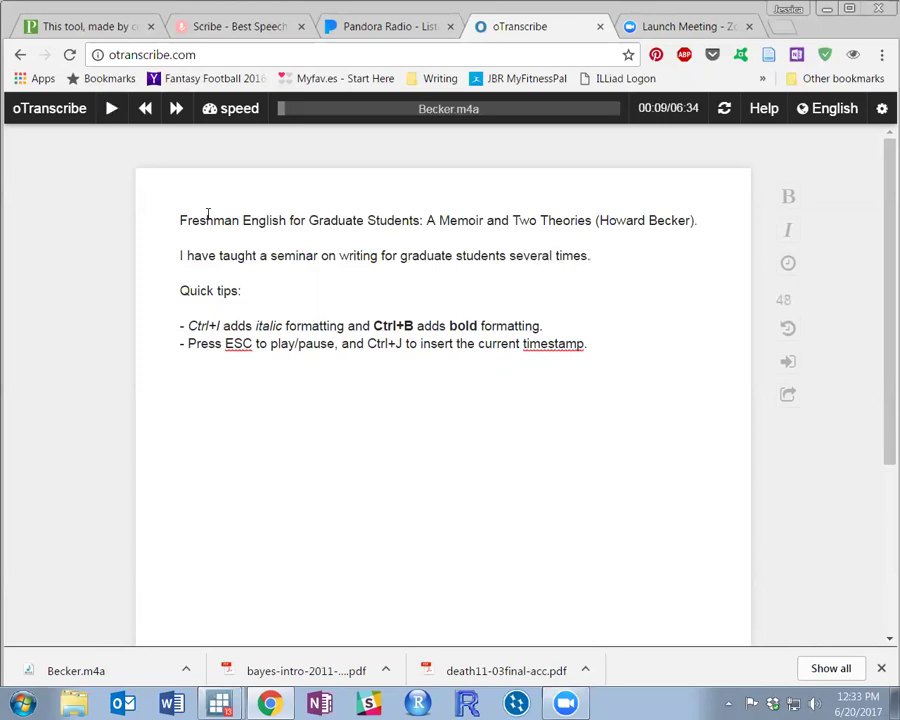
{"action": "key", "text": "Escape"}
Step: Add 'This requires a certain amount of "chutzpah', with chutzpah in quotes
{"action": "type", "text": "This re"}
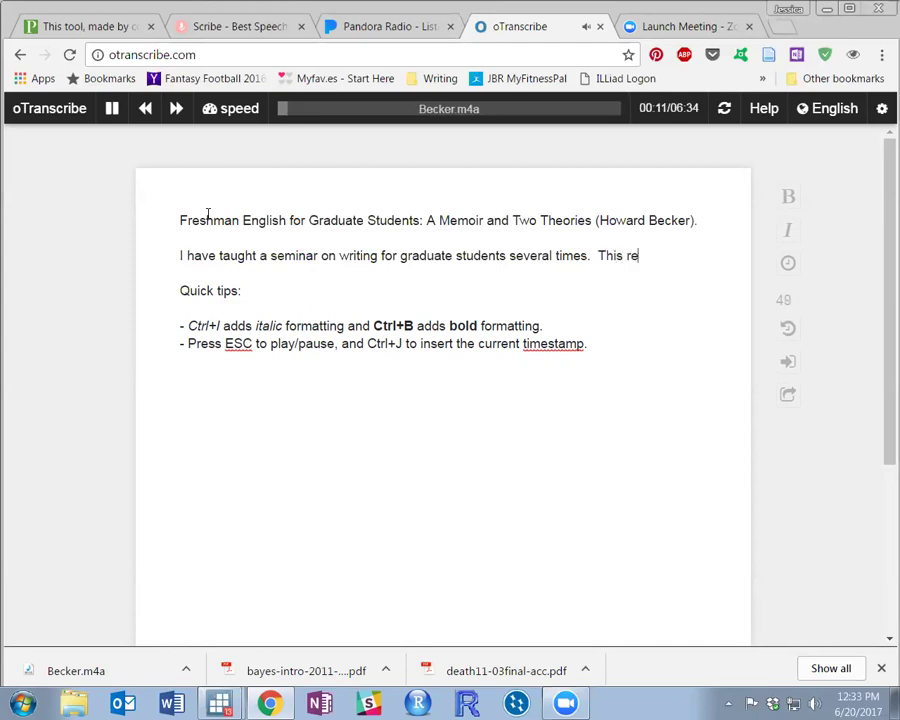
{"action": "type", "text": "quires"}
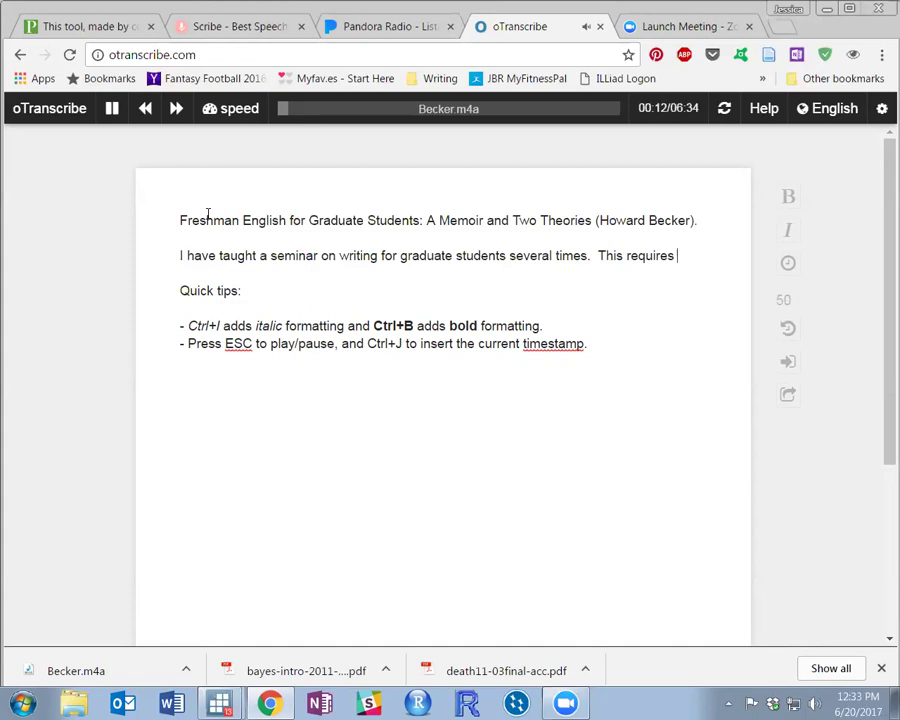
{"action": "type", "text": " a certain amou"}
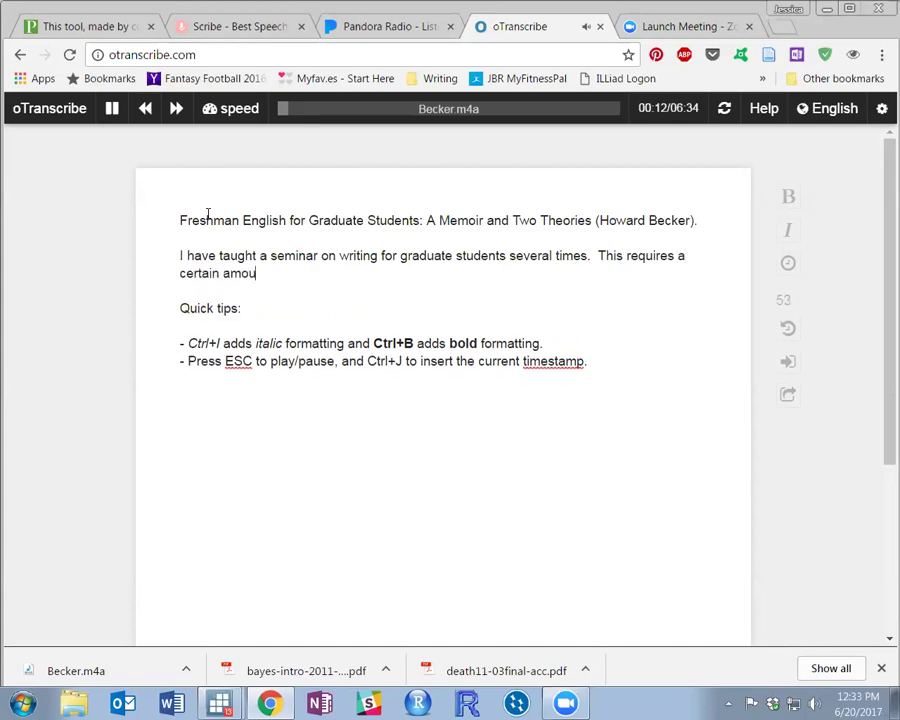
{"action": "key", "text": "Escape"}
{"action": "type", "text": "nt of chut"}
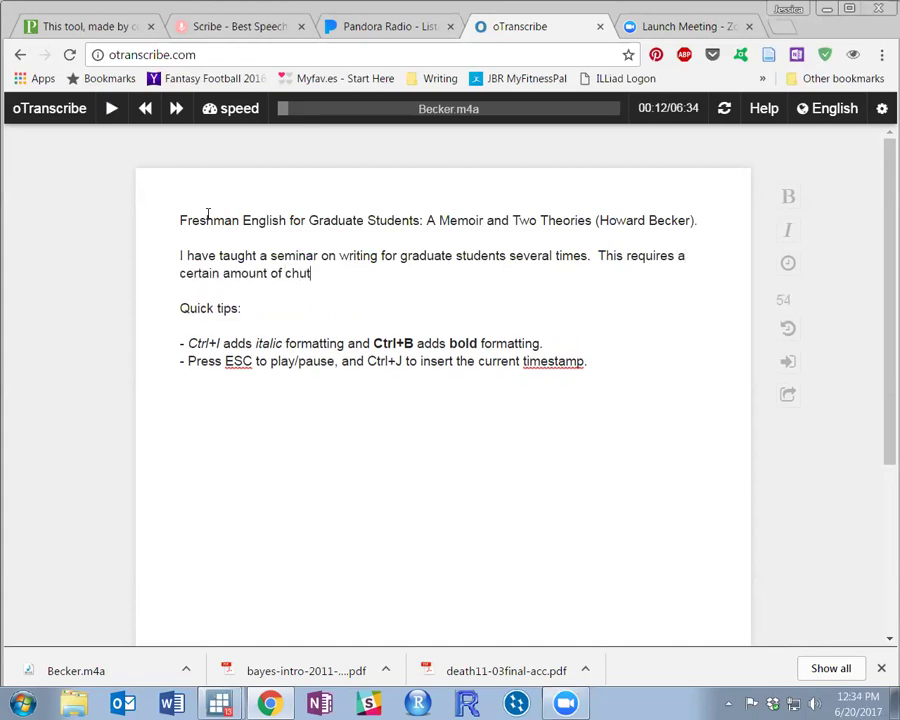
{"action": "type", "text": "zpah"}
{"action": "key", "text": "BackSpace"}
{"action": "key", "text": "BackSpace"}
{"action": "key", "text": "BackSpace"}
{"action": "key", "text": "BackSpace"}
{"action": "key", "text": "BackSpace"}
{"action": "key", "text": "BackSpace"}
{"action": "key", "text": "BackSpace"}
{"action": "key", "text": "BackSpace"}
{"action": "type", "text": "\"chutzpah"}
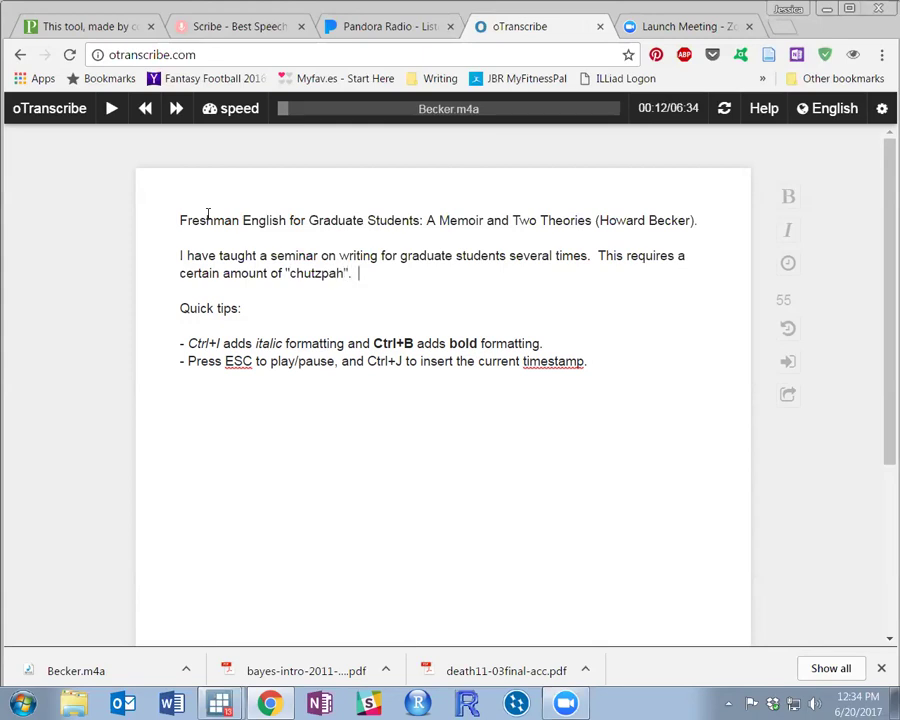
{"action": "key", "text": "Escape"}
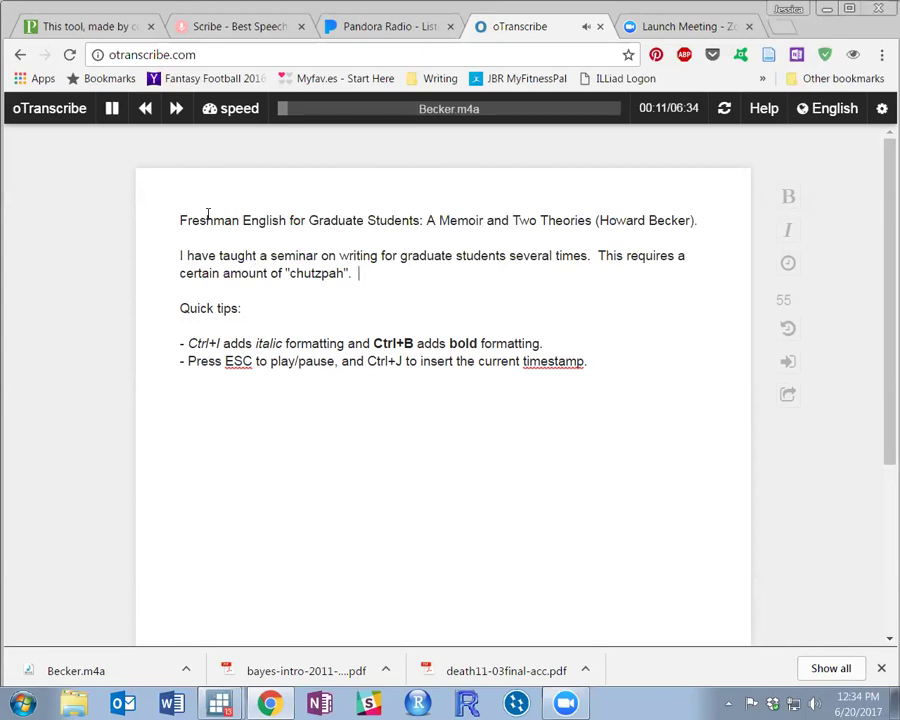
Step: Add '". After all, to teach a topic suggests that you know something about it.'
{"action": "type", "text": "\".  Afterall."}
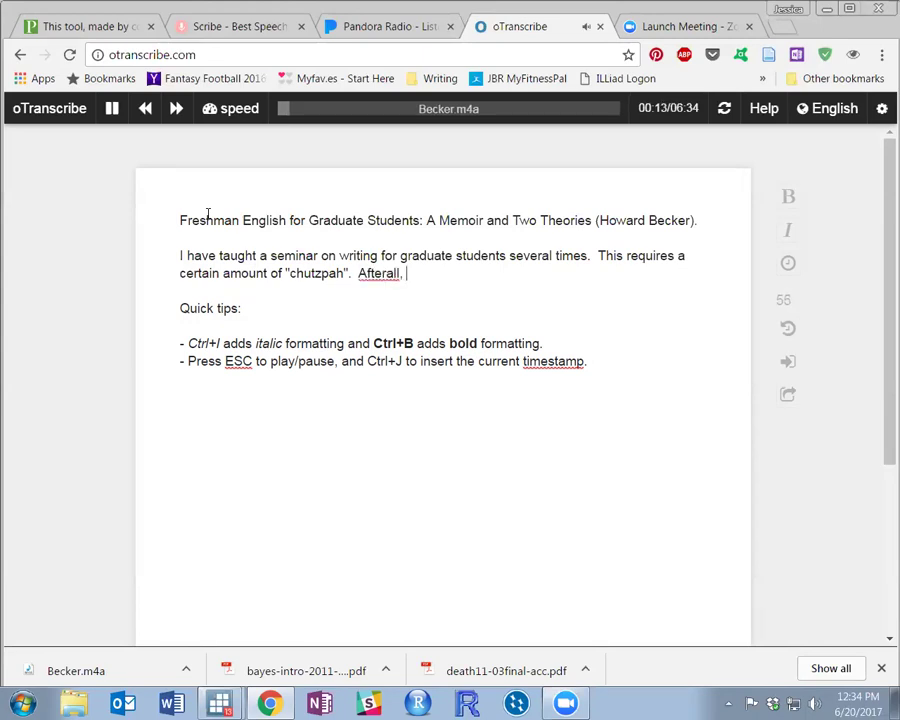
{"action": "type", "text": " to teach a topic "}
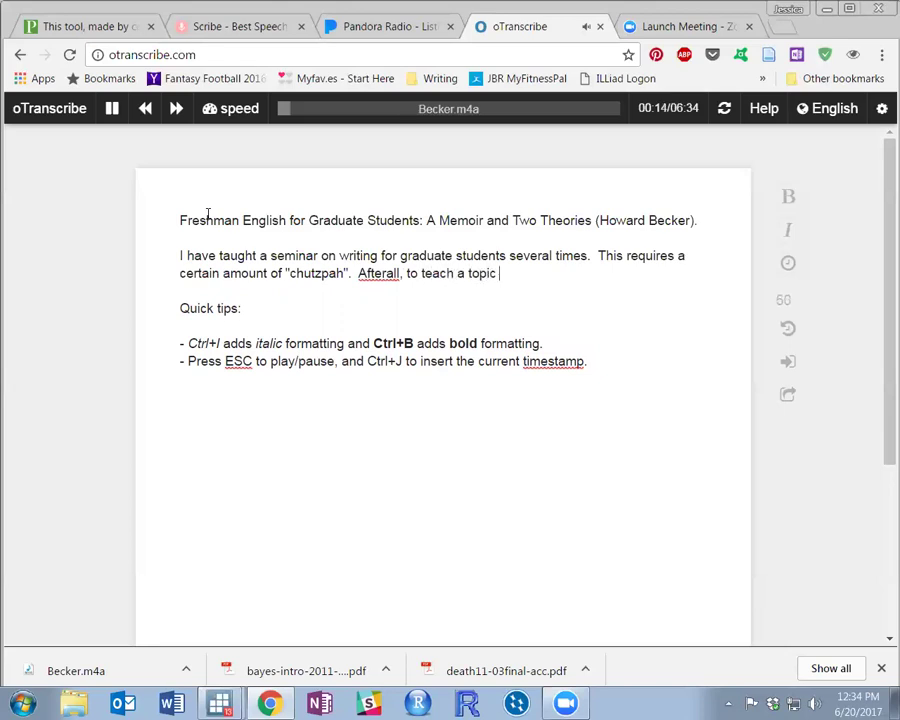
{"action": "type", "text": "suggests that "}
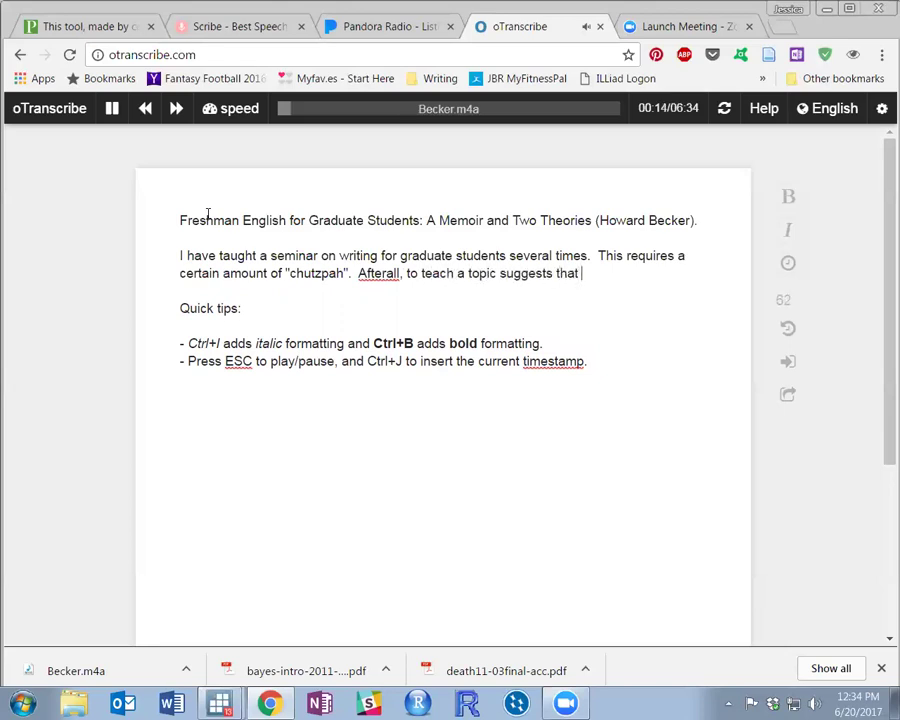
{"action": "type", "text": "you nkow"}
{"action": "key", "text": "BackSpace"}
{"action": "key", "text": "BackSpace"}
{"action": "key", "text": "Escape"}
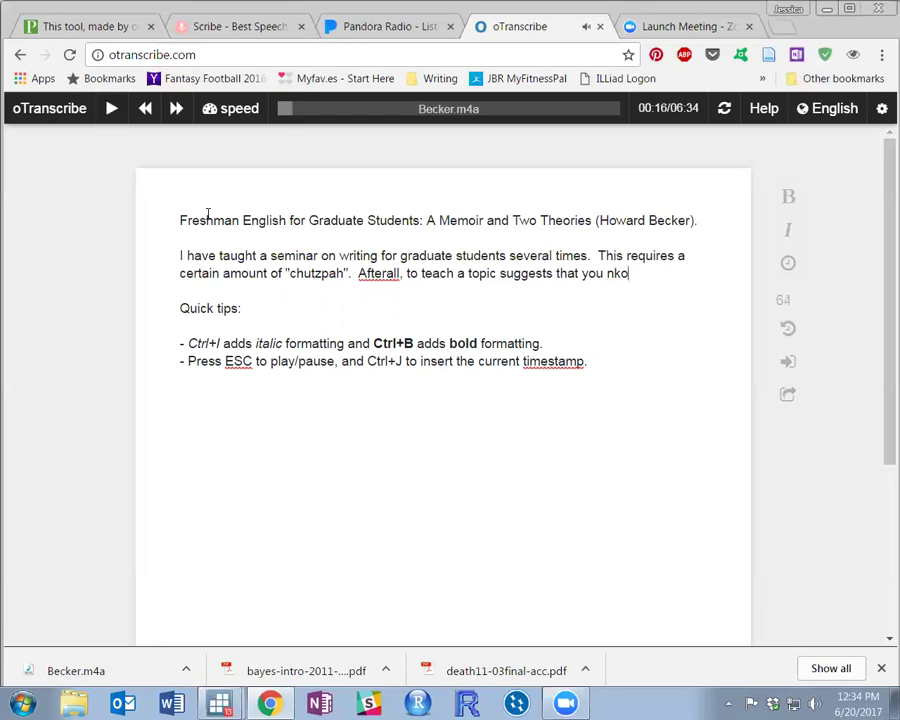
{"action": "key", "text": "BackSpace"}
{"action": "key", "text": "BackSpace"}
{"action": "type", "text": "know something about it."}
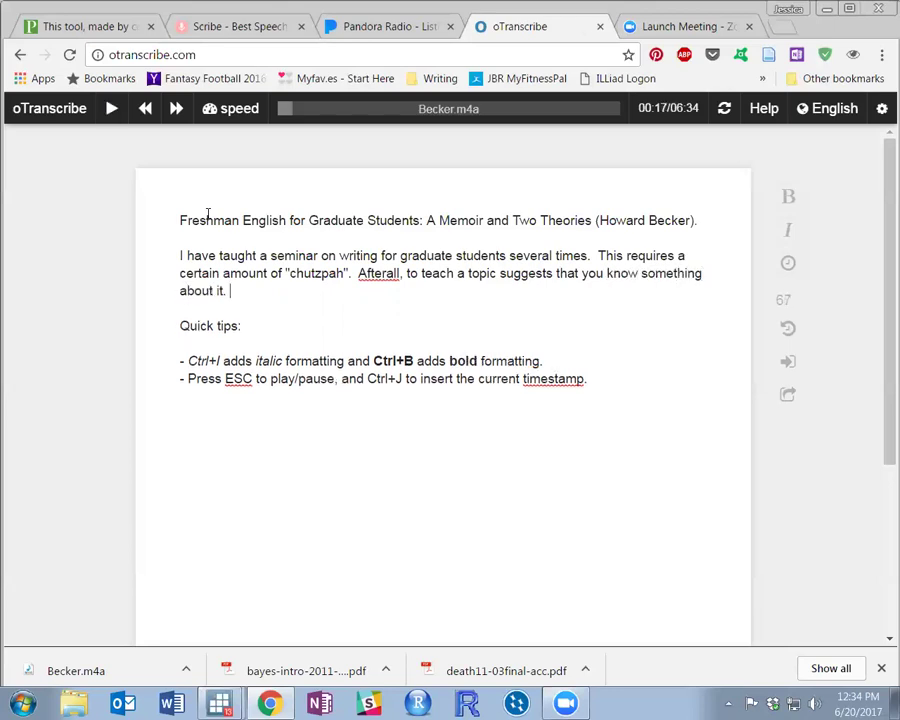
{"action": "key", "text": "Escape"}
Step: Add 'Writing professionally as a sociologist for almost 30 years, gave me some claim to that knowledge. In addition,'
{"action": "type", "text": "Writing profess"}
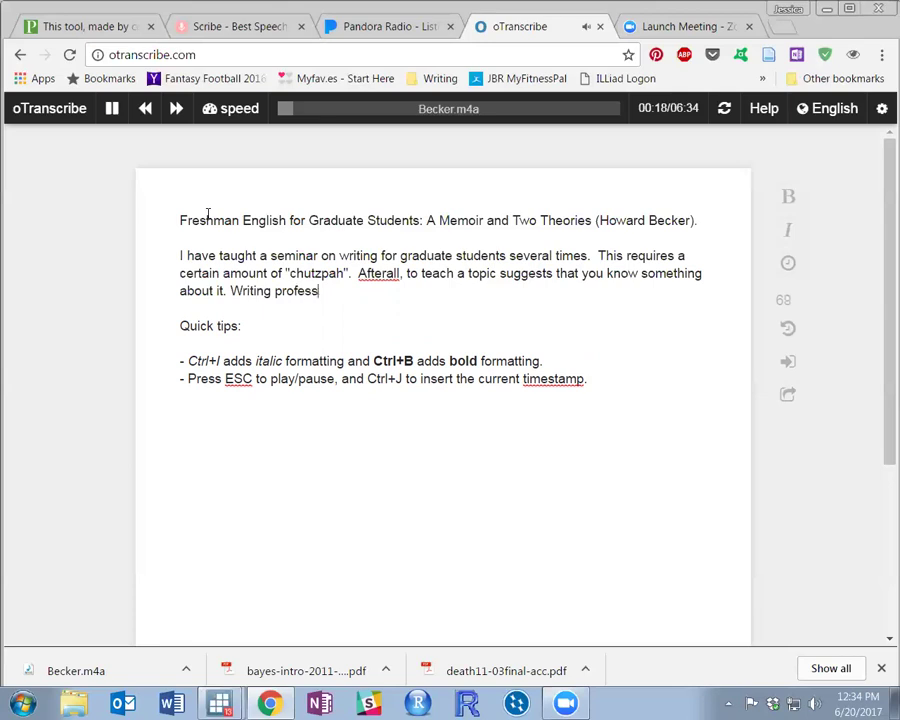
{"action": "type", "text": "ionally as a sociologist fo"}
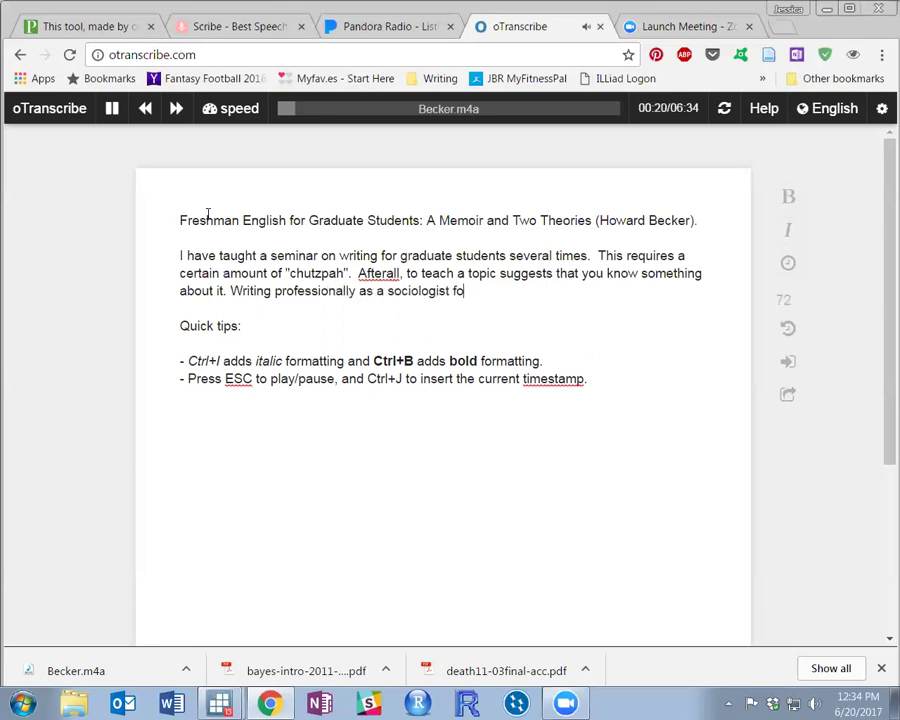
{"action": "type", "text": "r almost 30 yea"}
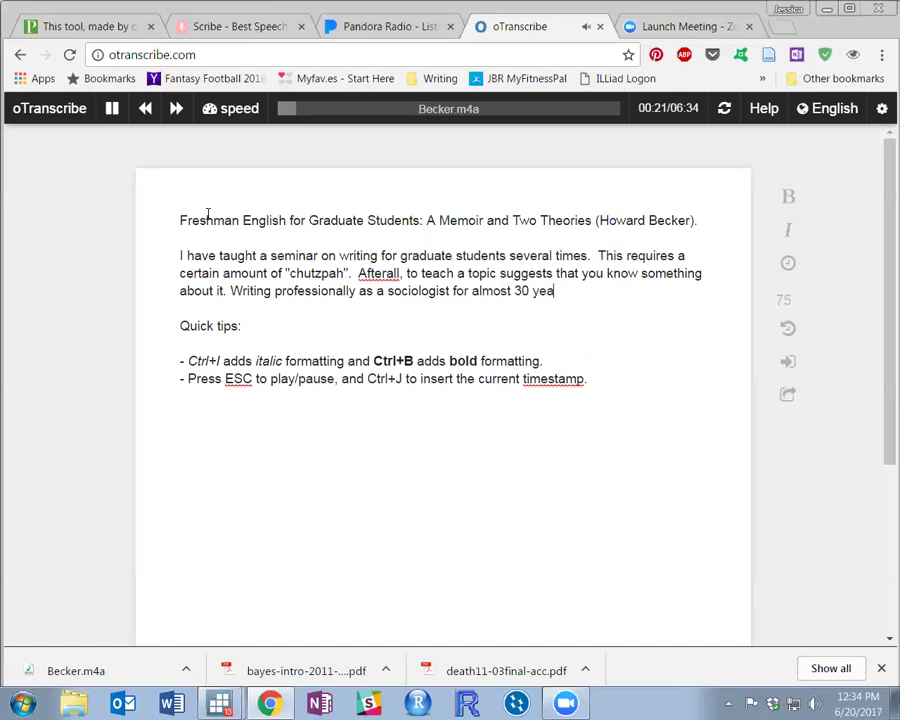
{"action": "type", "text": "rs, gave me so"}
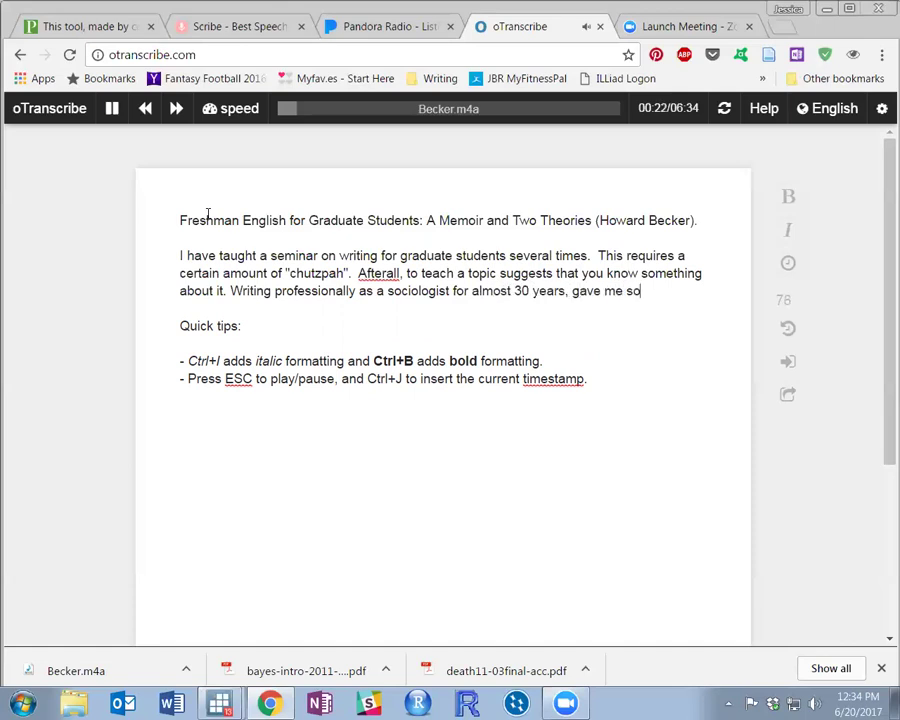
{"action": "type", "text": "me claim to tha t"}
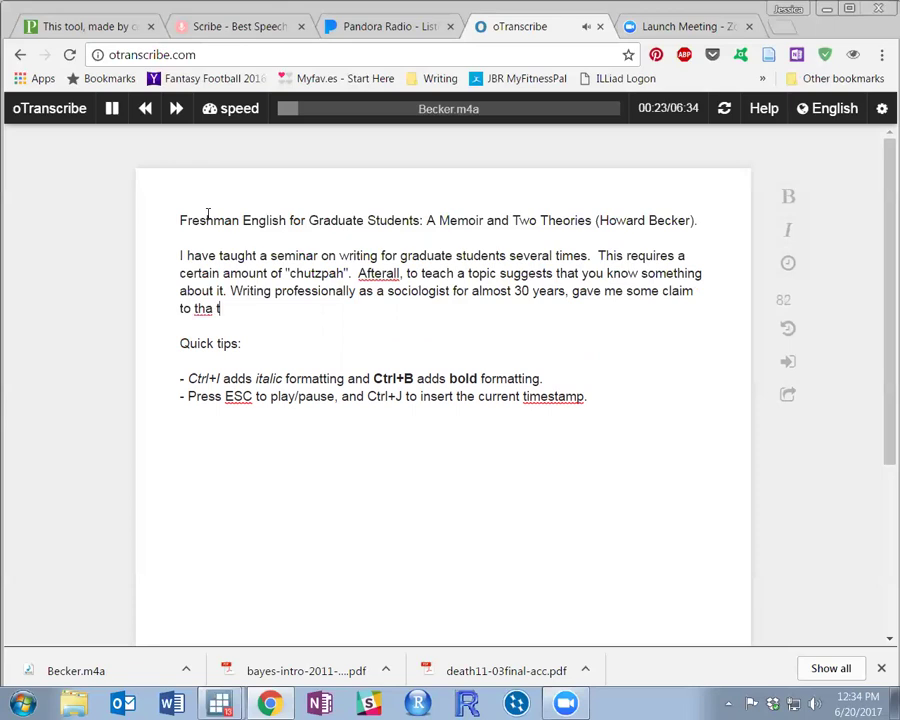
{"action": "key", "text": "BackSpace"}
{"action": "key", "text": "BackSpace"}
{"action": "type", "text": "t"}
{"action": "key", "text": "Escape"}
{"action": "type", "text": "knowledge.  In a"}
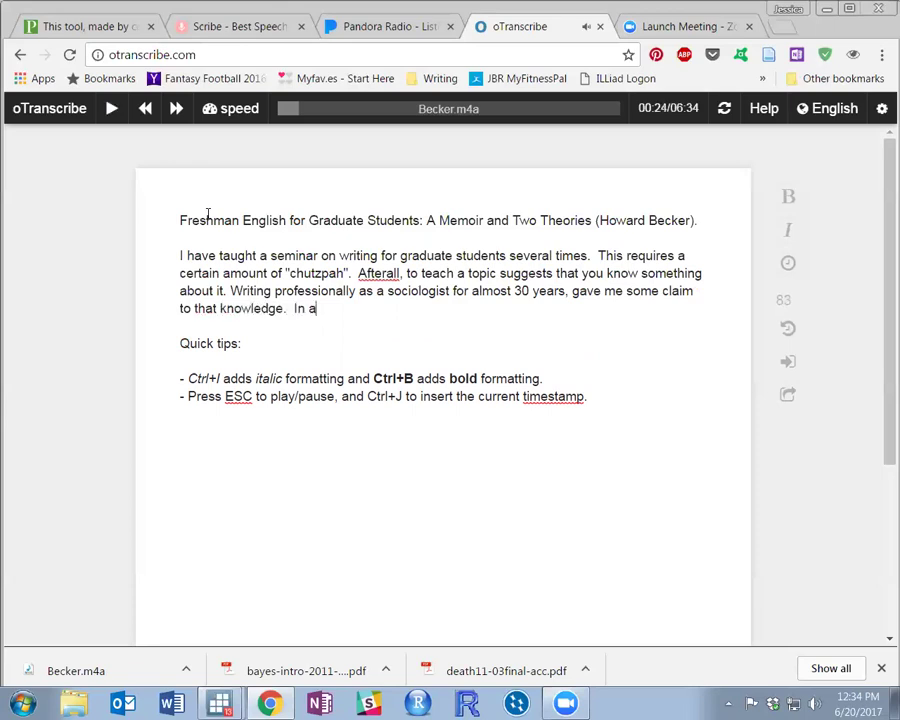
{"action": "type", "text": "ddition,"}
{"action": "key", "text": "Escape"}
Step: Add 'several teachers and colleagues had not only criticized my prose, but had given me innumerable lessons meant to improve it.'
{"action": "type", "text": "several te"}
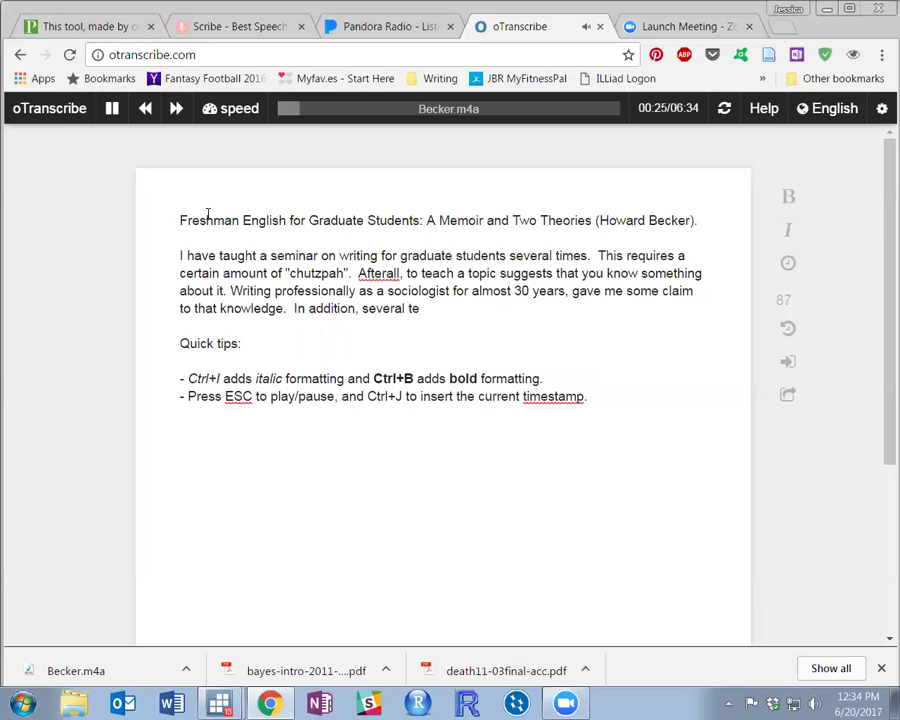
{"action": "type", "text": "achers and coll"}
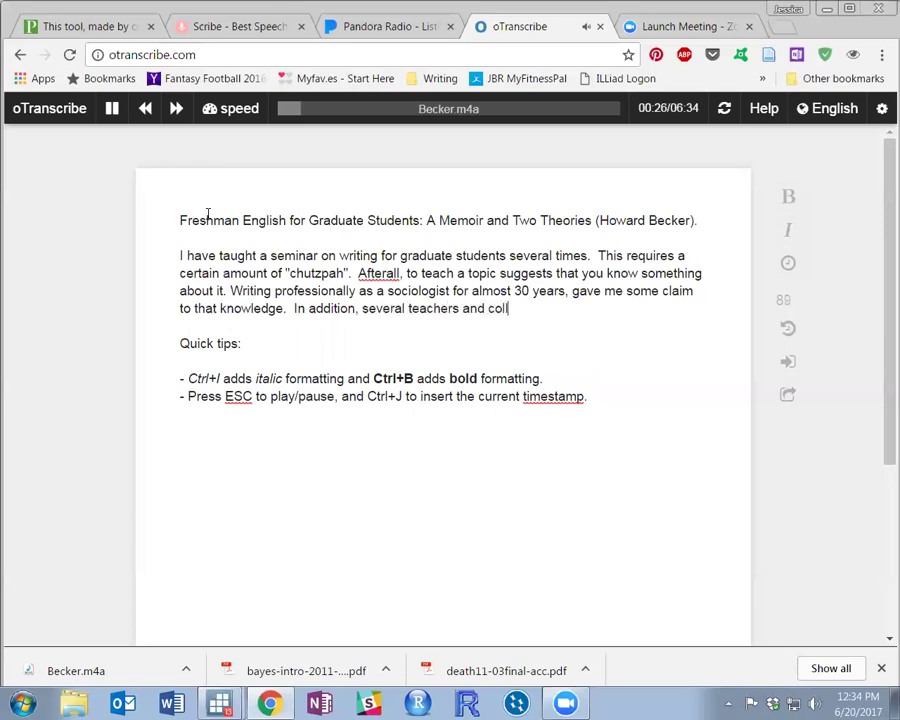
{"action": "type", "text": "eagues had not o"}
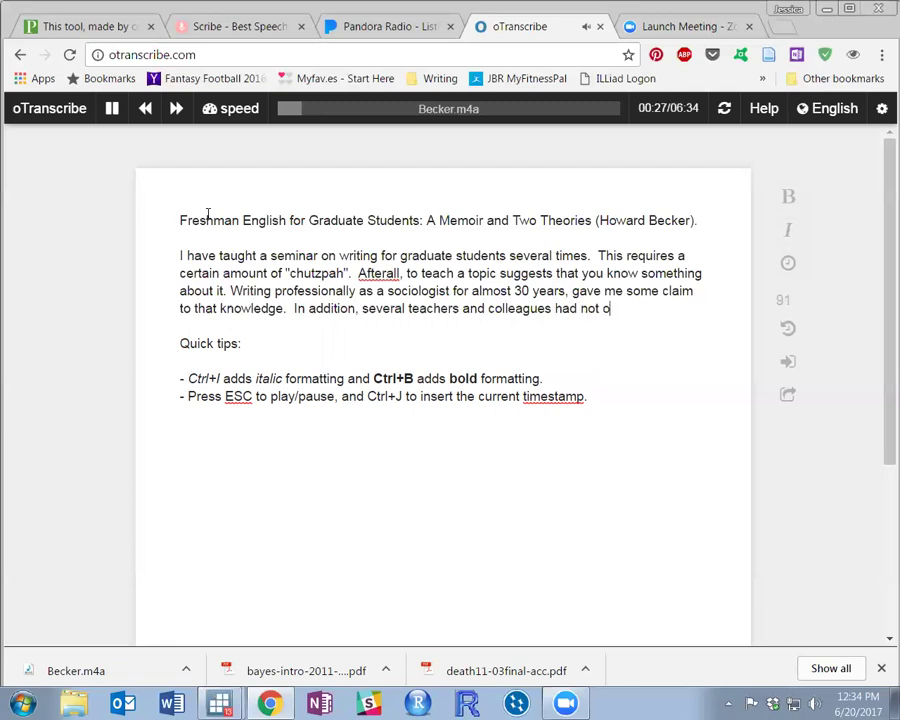
{"action": "type", "text": "nly criti"}
{"action": "key", "text": "BackSpace"}
{"action": "key", "text": "Escape"}
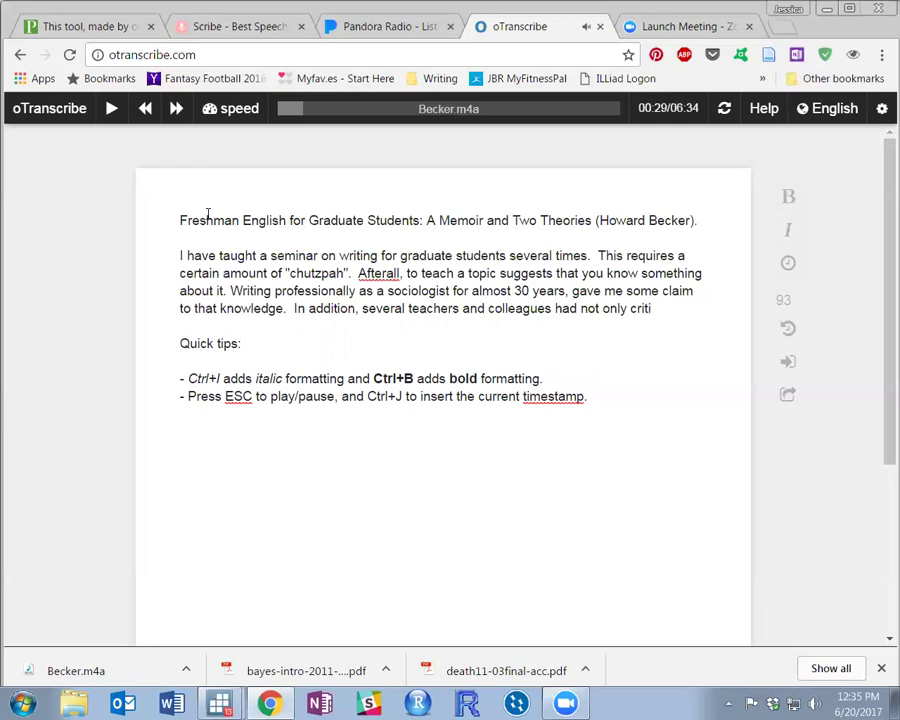
{"action": "type", "text": "sized my prose, but had given me"}
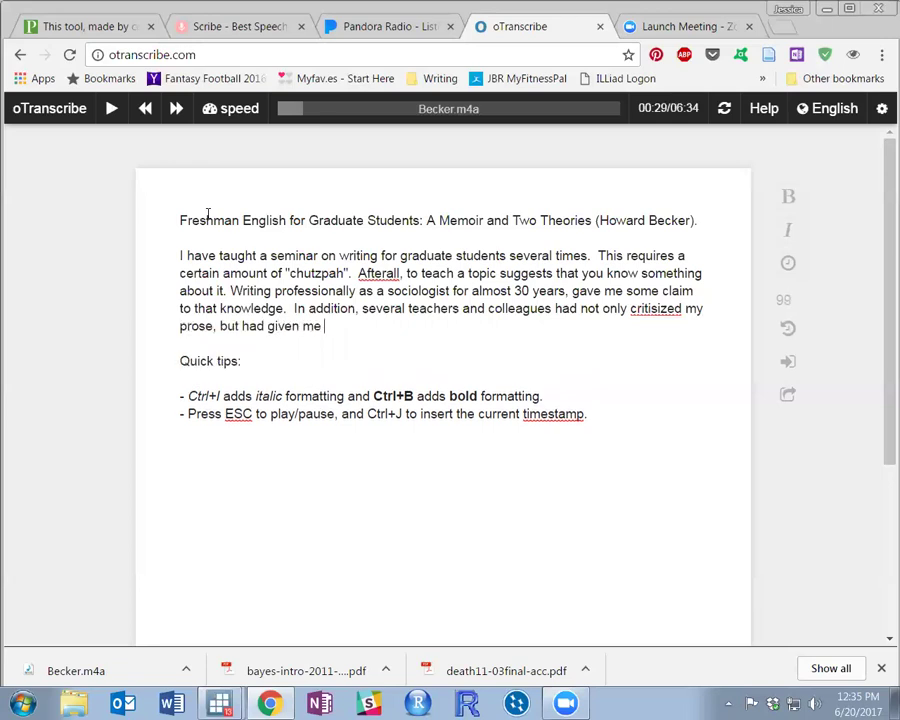
{"action": "key", "text": "Escape"}
{"action": "type", "text": "innu"}
{"action": "type", "text": "merable lessons "}
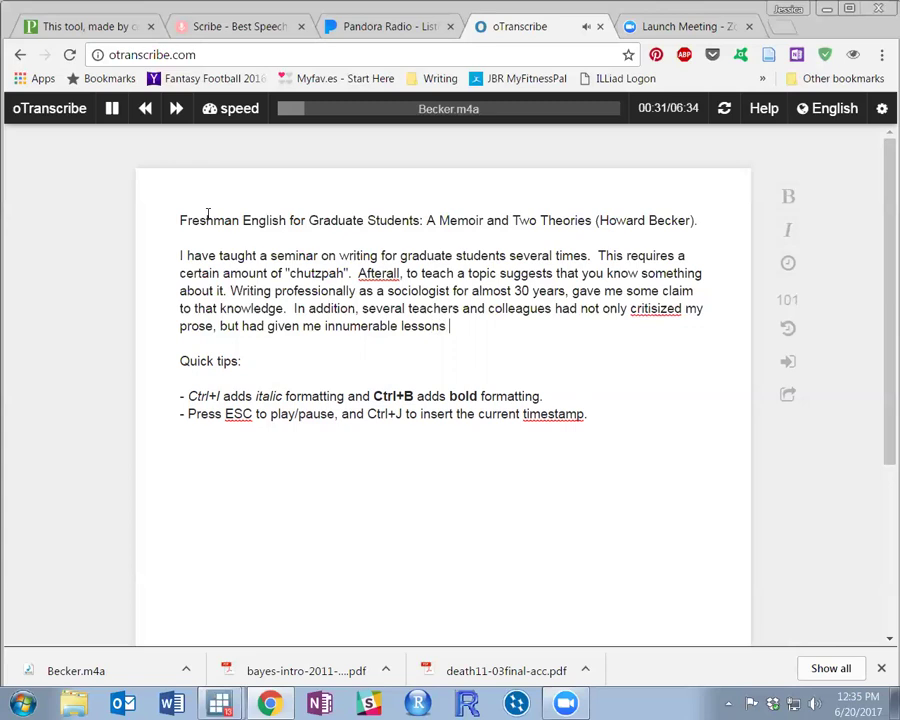
{"action": "type", "text": "meant to improve it."}
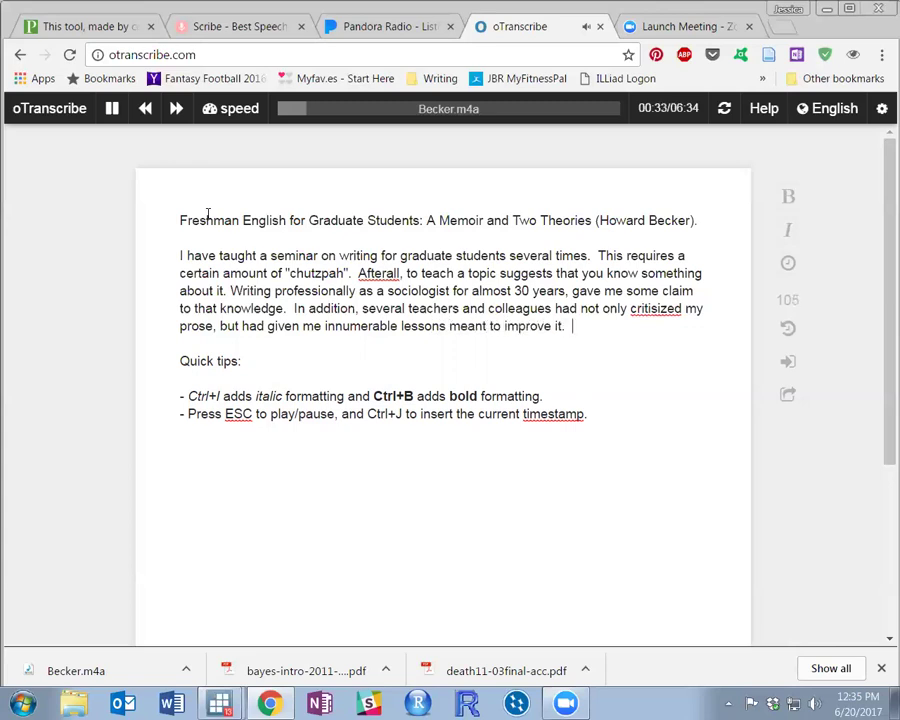
Step: Add 'On the other hand, everyone knows that sociologists write very badly. To the literary types.'
{"action": "key", "text": "Return"}
{"action": "key", "text": "Return"}
{"action": "key", "text": "Escape"}
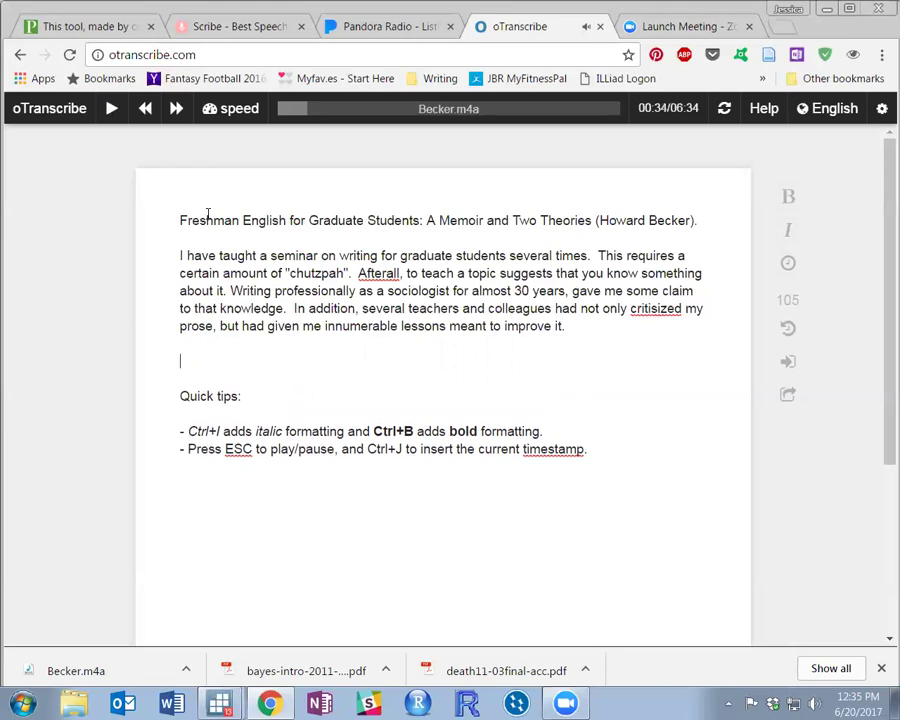
{"action": "key", "text": "BackSpace"}
{"action": "key", "text": "BackSpace"}
{"action": "type", "text": "On the"}
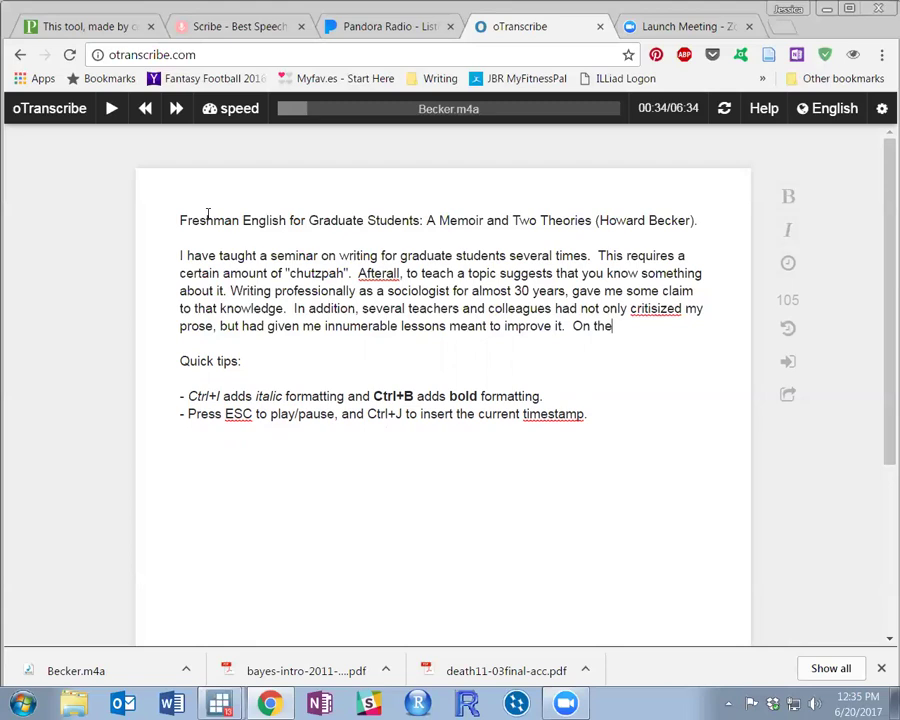
{"action": "type", "text": " other hand,"}
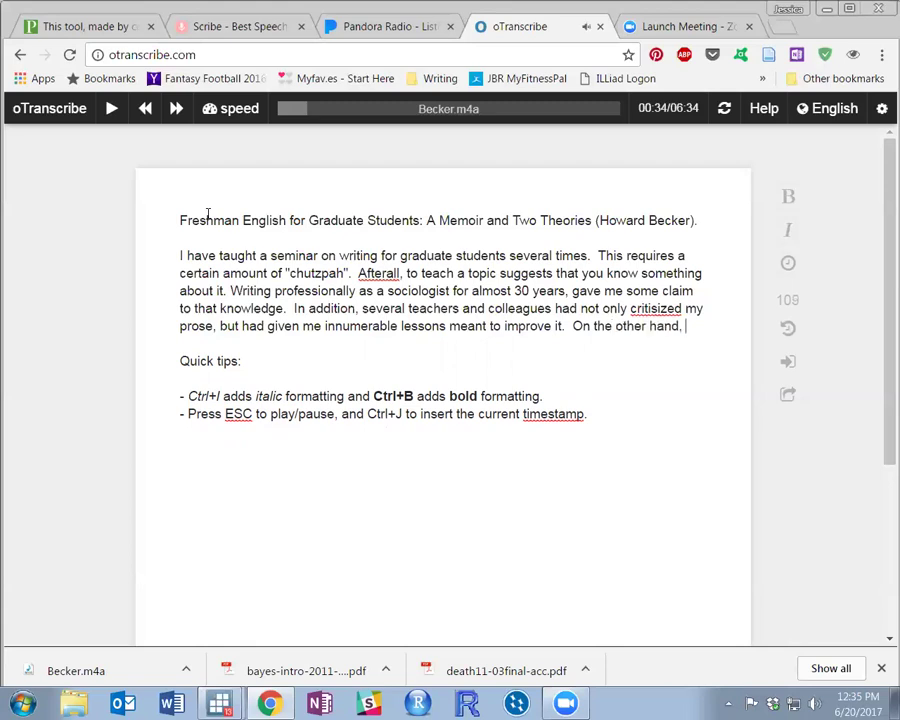
{"action": "key", "text": "Escape"}
{"action": "type", "text": "everyone kno"}
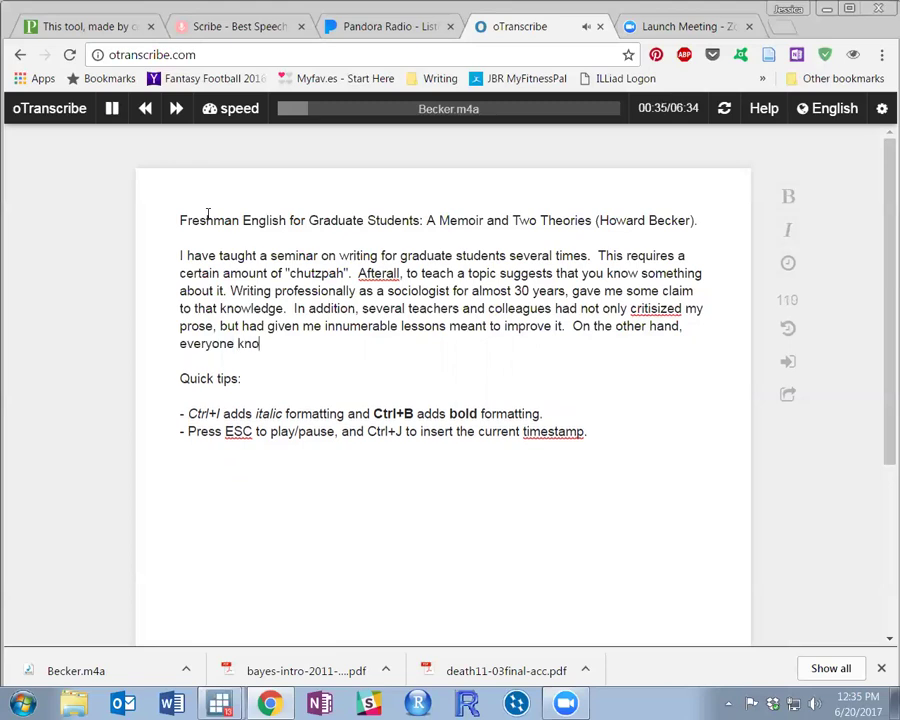
{"action": "type", "text": "ws that sociologists are"}
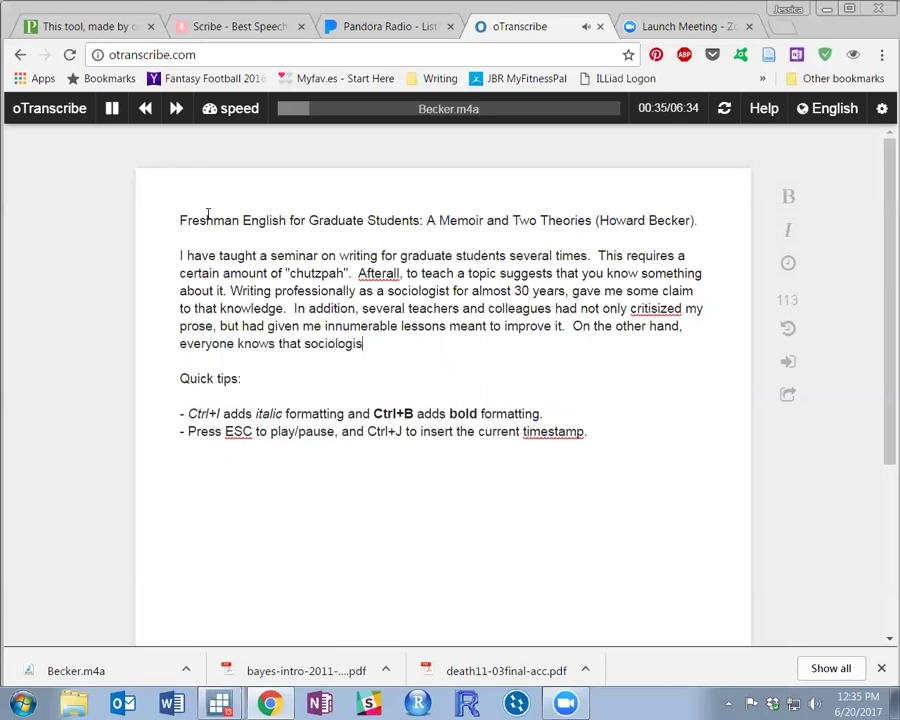
{"action": "key", "text": "BackSpace"}
{"action": "key", "text": "BackSpace"}
{"action": "key", "text": "BackSpace"}
{"action": "type", "text": "write very badly"}
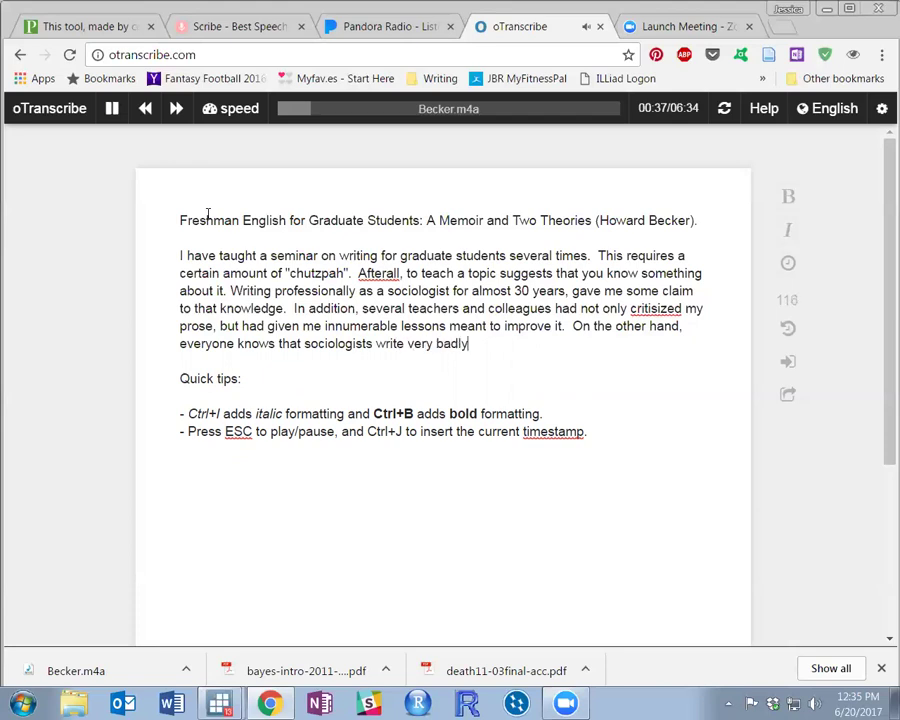
{"action": "type", "text": ".  To the literary types."}
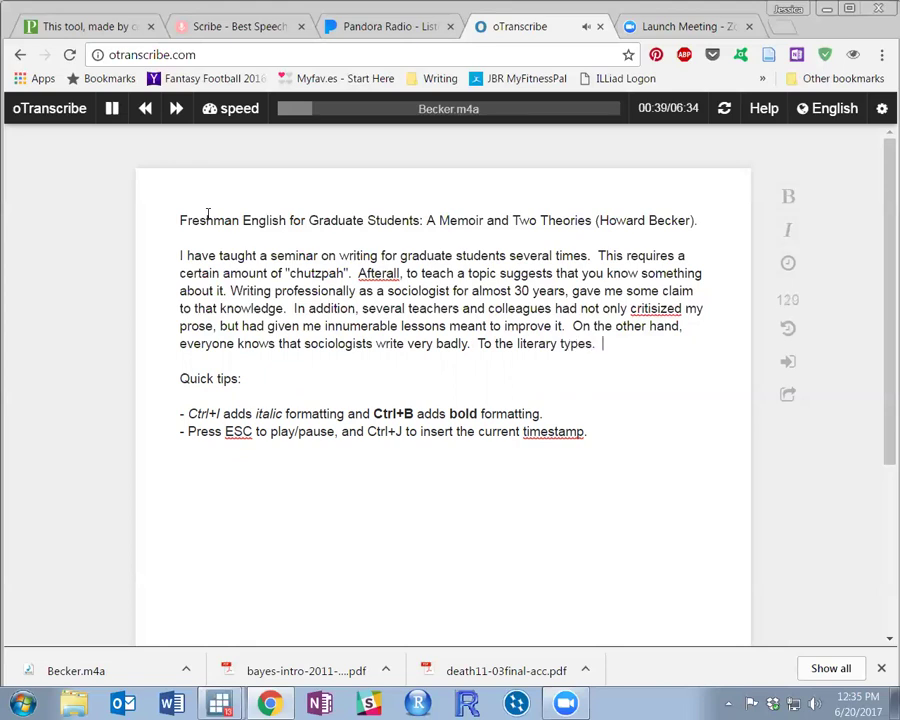
{"action": "key", "text": "Escape"}
Step: Change 'To' to 'So', then add 'can make jokes about bad' at the paragraph end
{"action": "key", "text": "BackSpace"}
{"action": "type", "text": "S"}
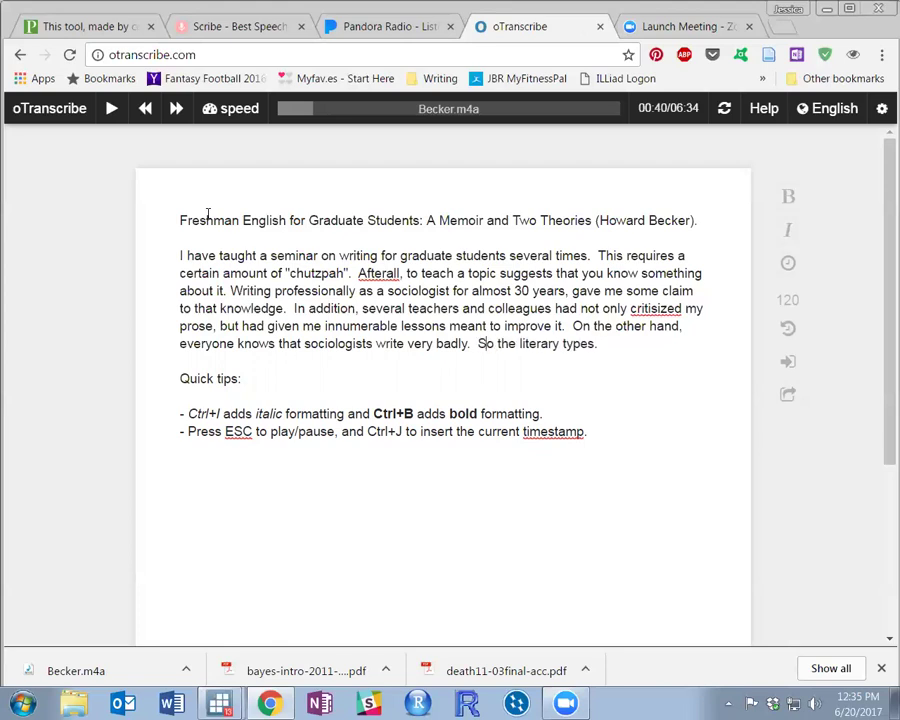
{"action": "left_click", "coordinate": [607, 343]}
{"action": "type", "text": "can make jko"}
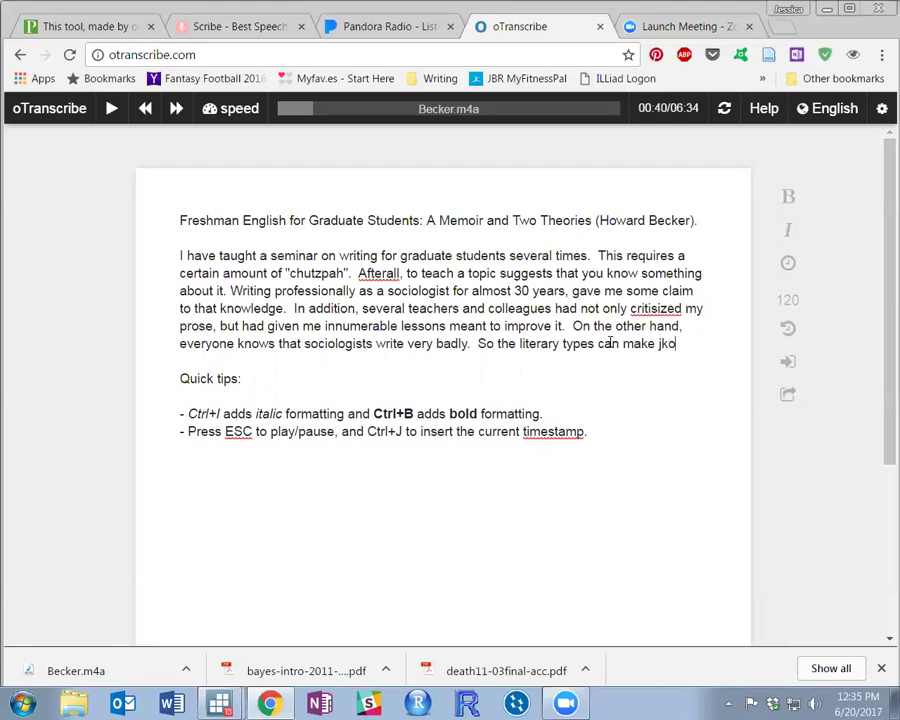
{"action": "key", "text": "BackSpace"}
{"action": "key", "text": "BackSpace"}
{"action": "type", "text": "okes about bad"}
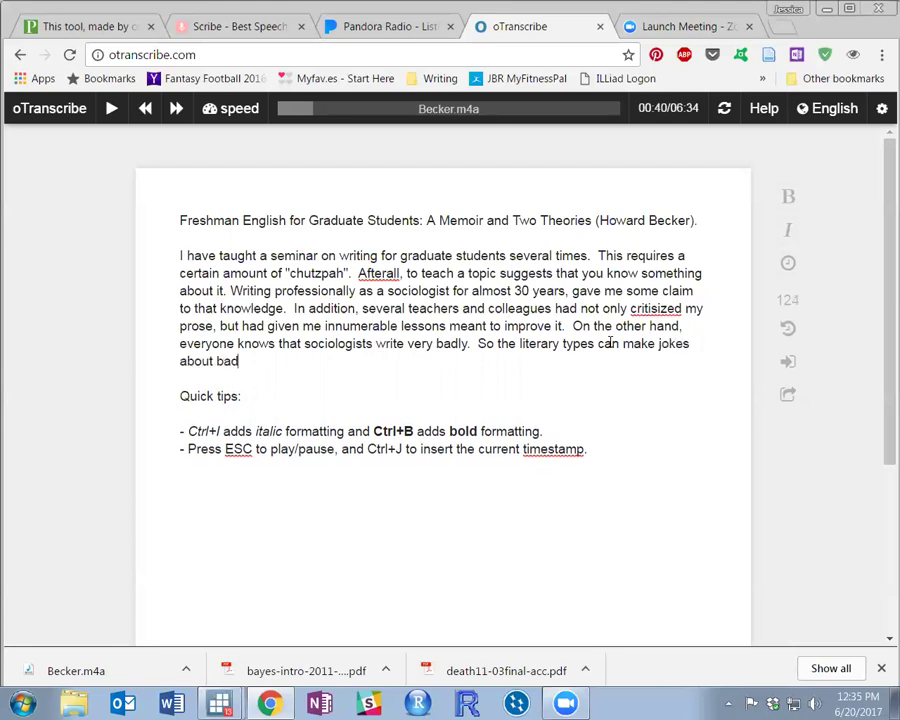
{"action": "key", "text": "Escape"}
Step: Continue with 'writing, just by saying "sociology".', fixing the misspelled sociology
{"action": "type", "text": "writing"}
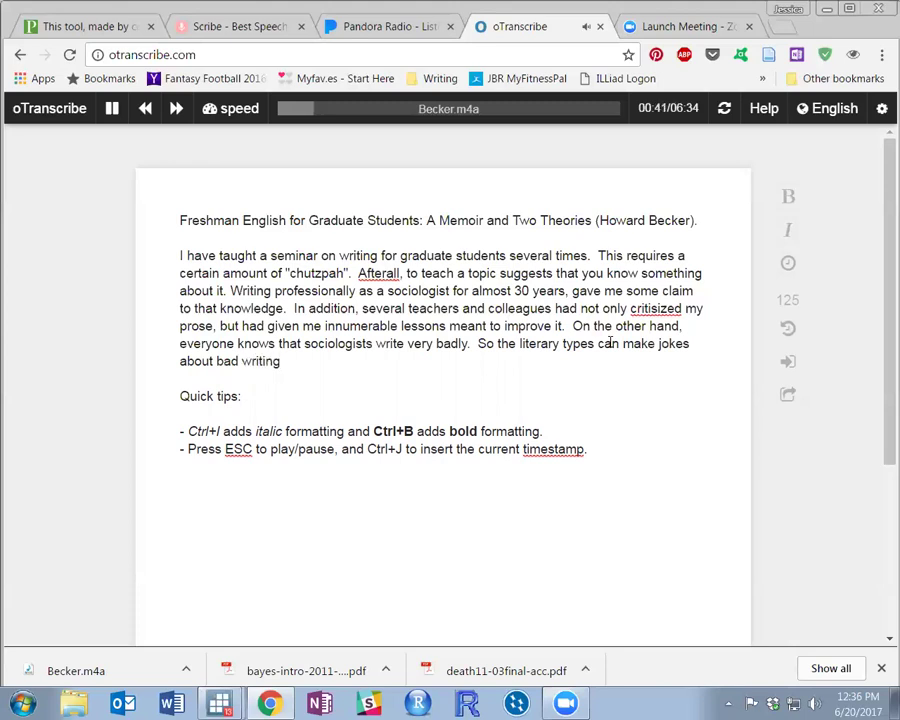
{"action": "type", "text": ", just by say"}
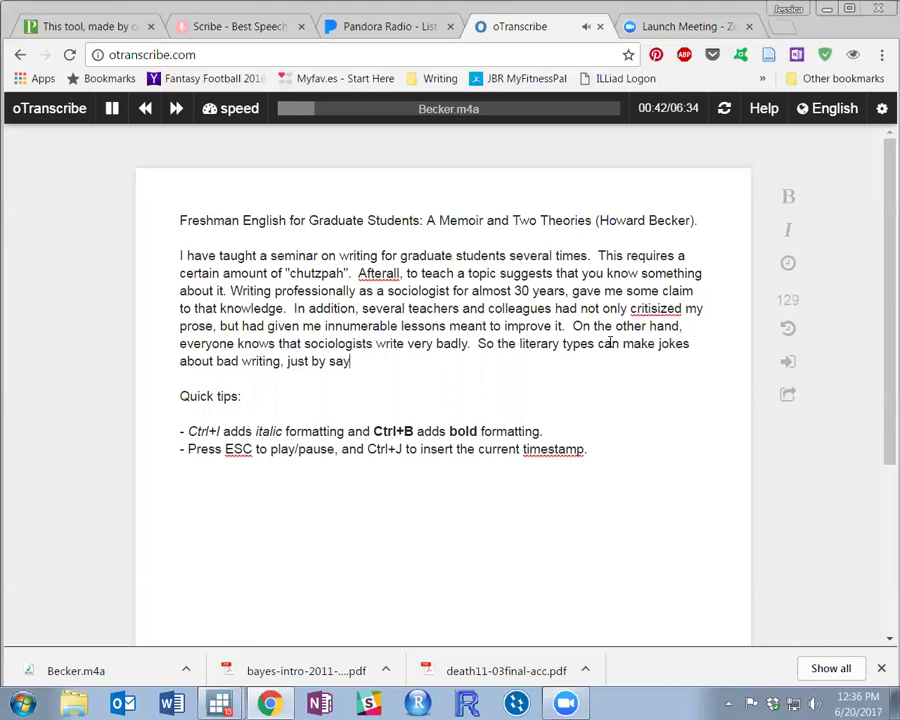
{"action": "type", "text": "ing \"soioc"}
{"action": "key", "text": "BackSpace"}
{"action": "key", "text": "BackSpace"}
{"action": "key", "text": "Escape"}
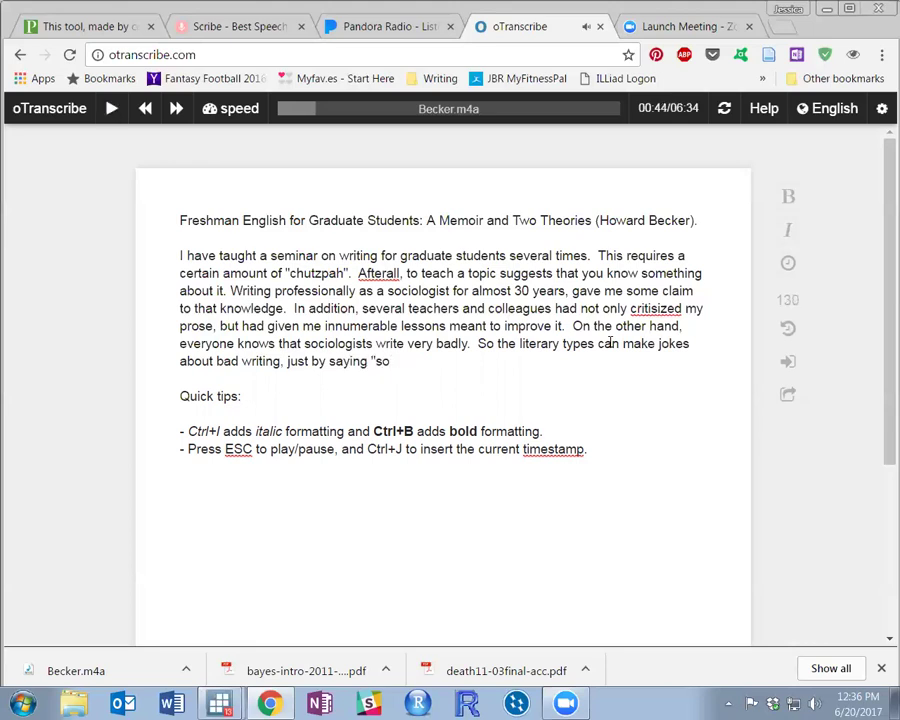
{"action": "type", "text": "cioj"}
{"action": "key", "text": "BackSpace"}
{"action": "key", "text": "BackSpace"}
{"action": "key", "text": "BackSpace"}
{"action": "type", "text": "iology\"."}
{"action": "key", "text": "Escape"}
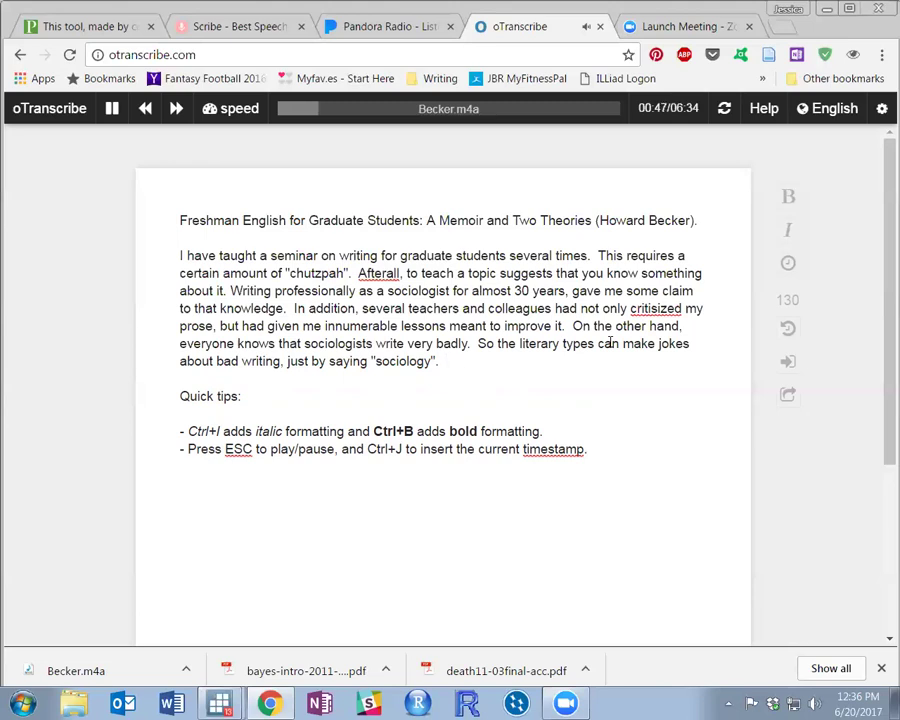
Step: Type 'The way vuadville comedians used to get a laugh just by', removing the stray apostrophe
{"action": "type", "text": "The way vua"}
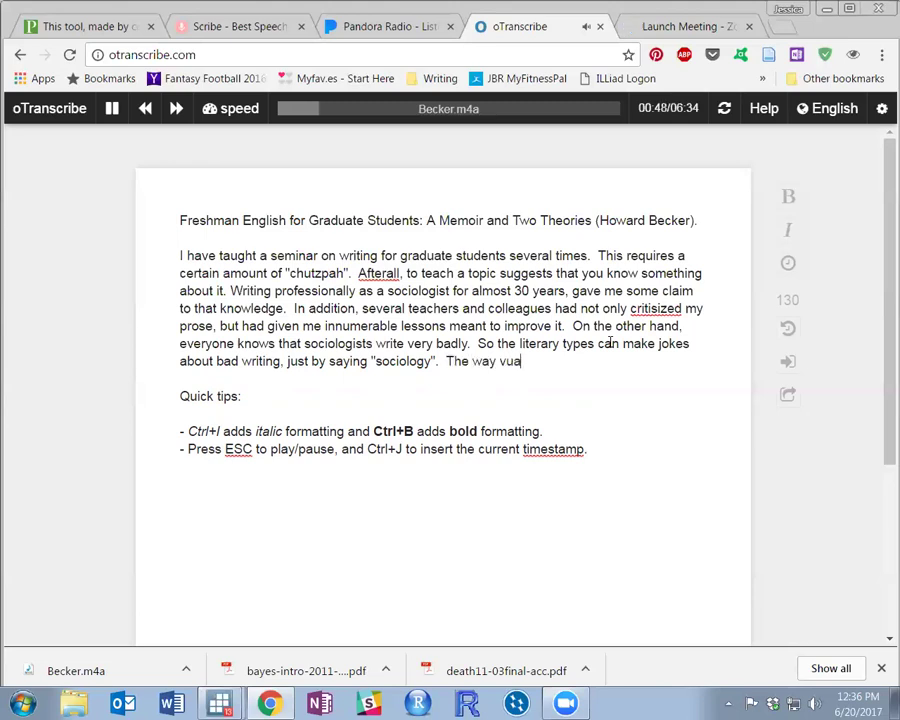
{"action": "type", "text": "dville com"}
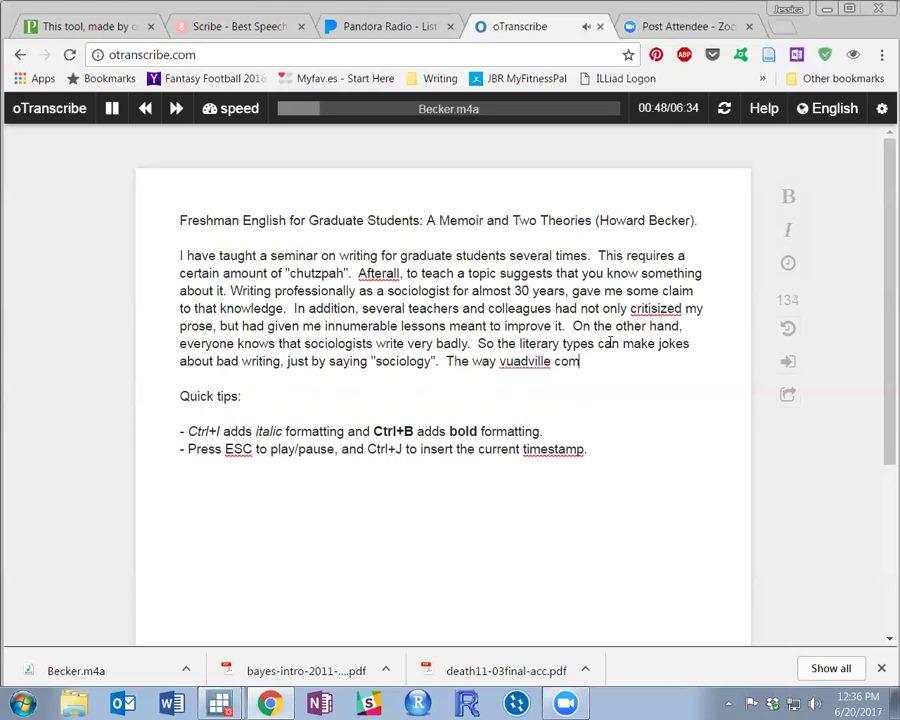
{"action": "type", "text": "edians used to g"}
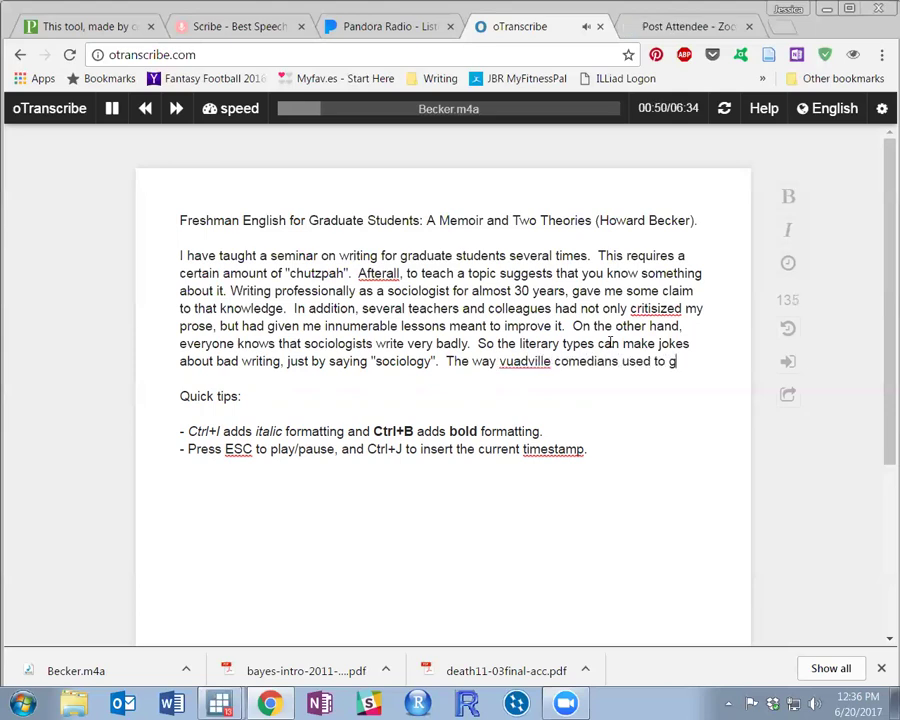
{"action": "type", "text": "et a laugh just by '"}
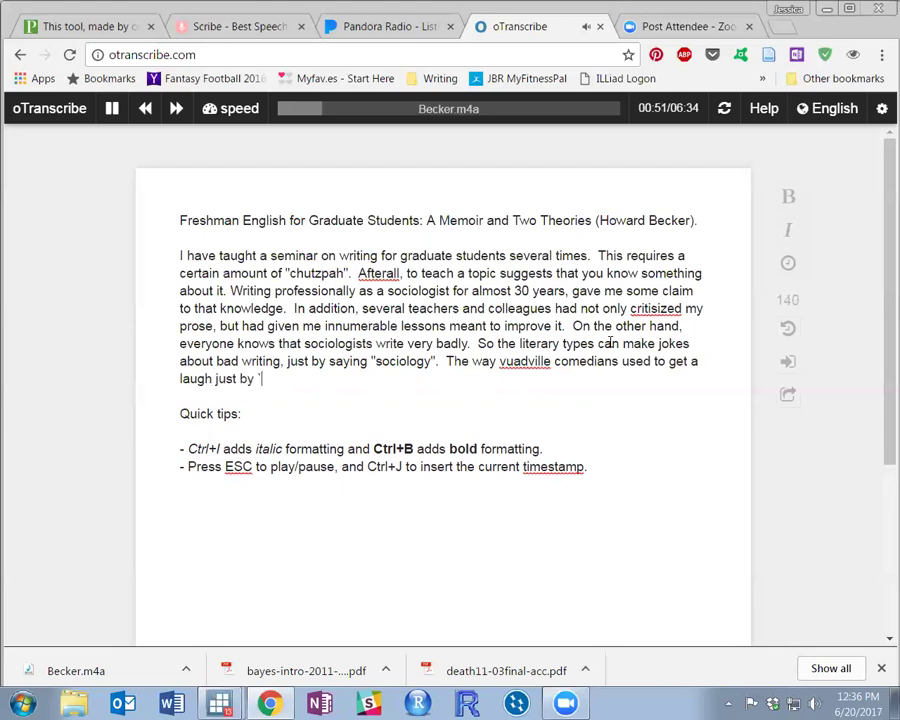
{"action": "key", "text": "Escape"}
{"action": "key", "text": "BackSpace"}
Step: Type 'saying "peoria" or cookamonga" [see for instance Cowley'
{"action": "type", "text": "saying \"peor"}
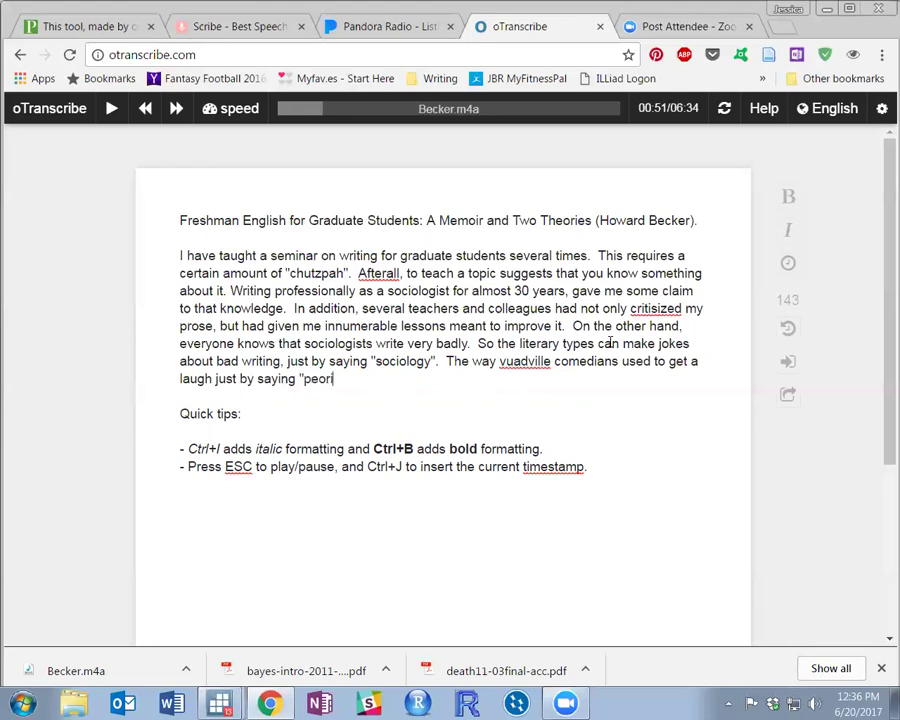
{"action": "type", "text": "ia\" or"}
{"action": "key", "text": "Escape"}
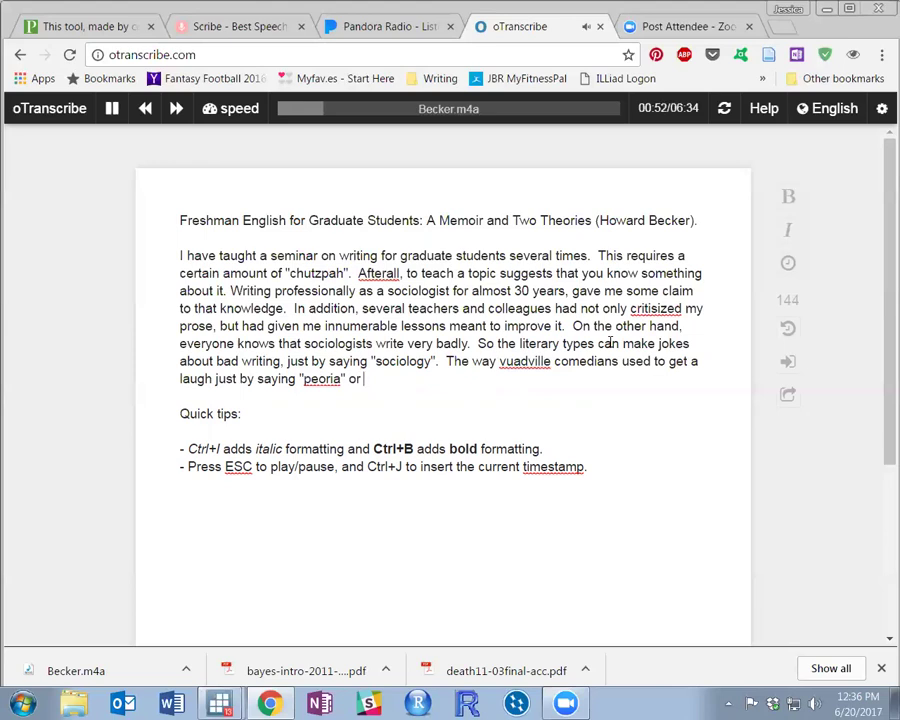
{"action": "type", "text": "cookamonga\" "}
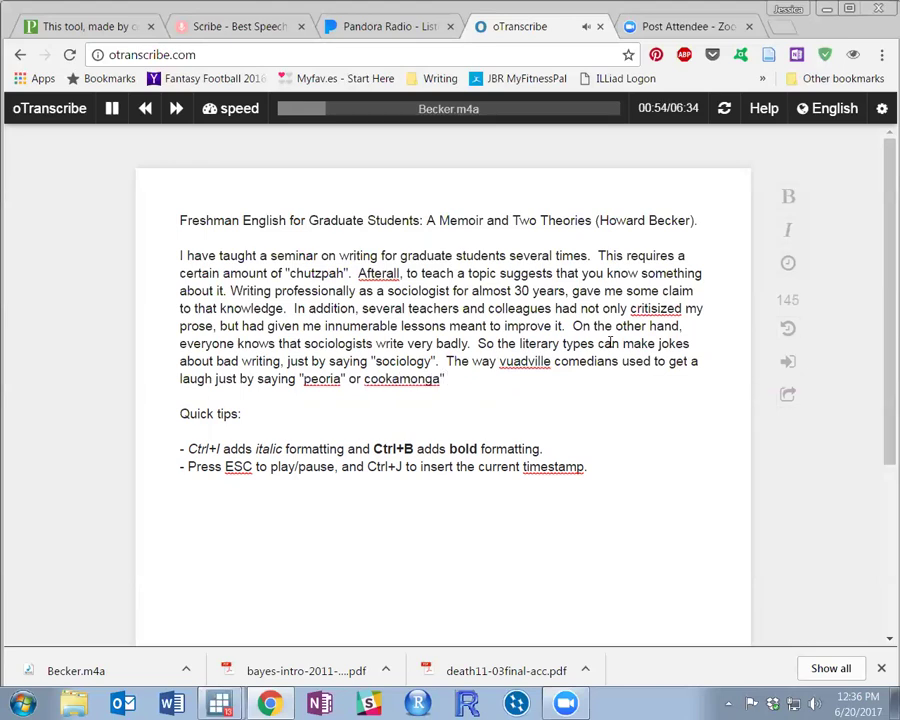
{"action": "type", "text": "["}
{"action": "key", "text": "Escape"}
{"action": "type", "text": "see for insta"}
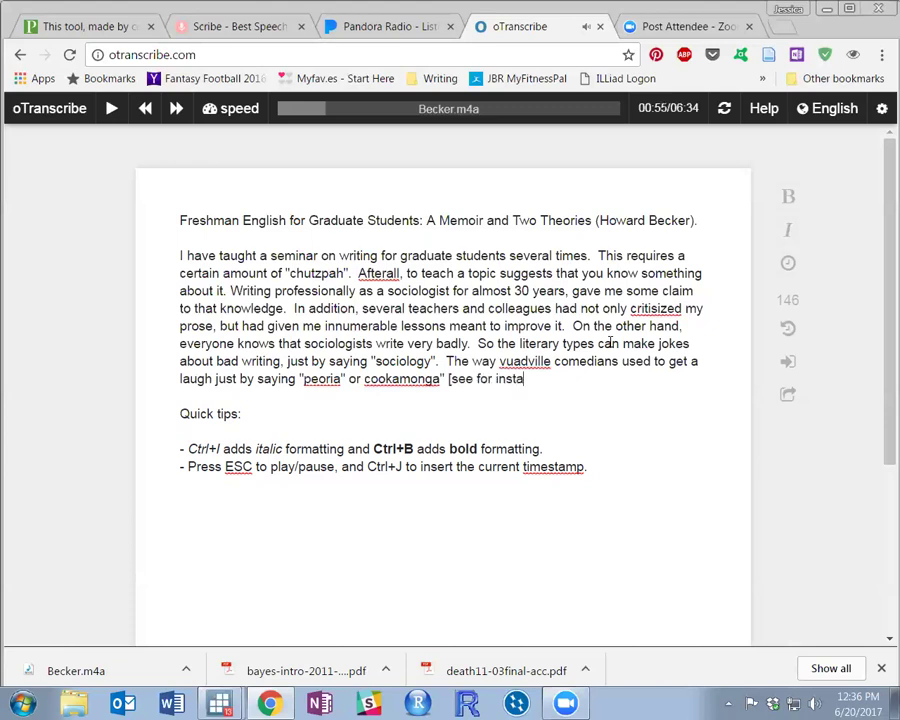
{"action": "type", "text": "nce Cowley"}
{"action": "key", "text": "Escape"}
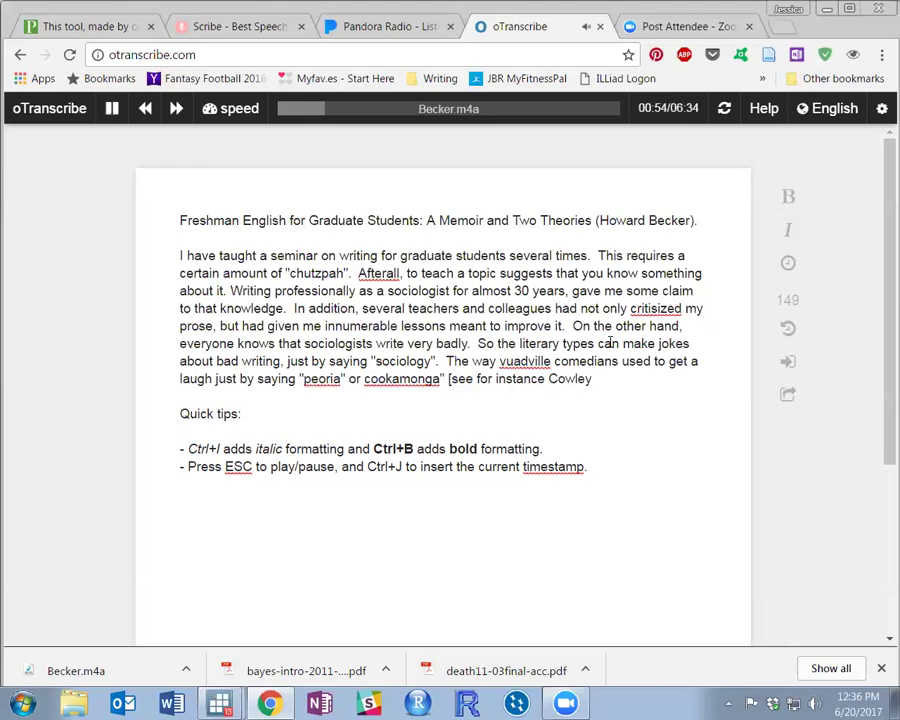
Step: Finish the citation with 'Cowley's 1956 attack and Merton's 1972 reply].' and start a new paragraph
{"action": "type", "text": "Cowley's 1956 attack and"}
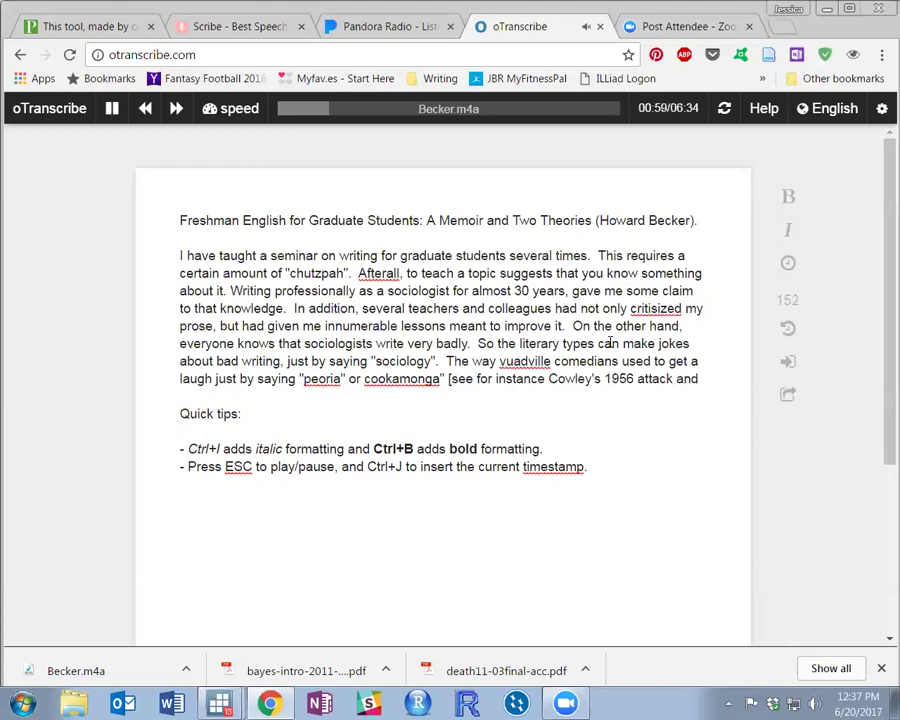
{"action": "key", "text": "Escape"}
{"action": "key", "text": "Return"}
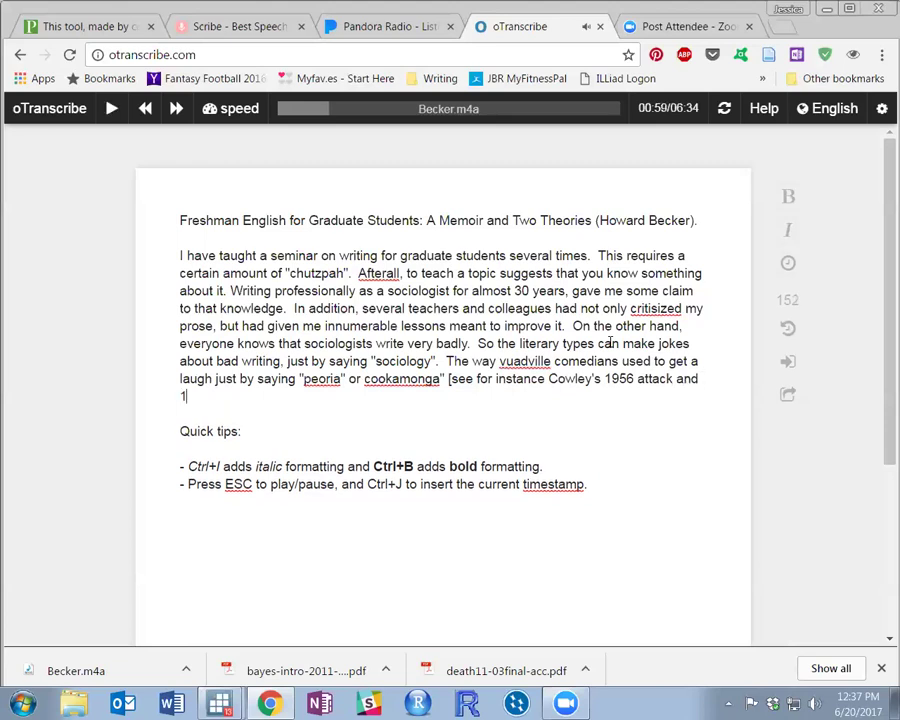
{"action": "type", "text": "Merton's 1972"}
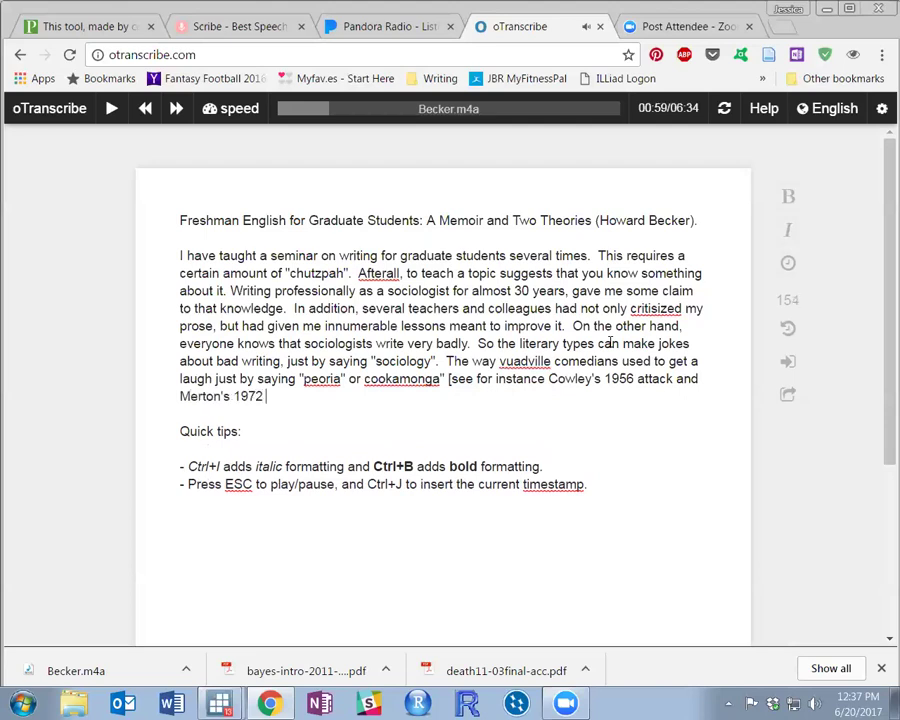
{"action": "key", "text": "Escape"}
{"action": "type", "text": "reply]."}
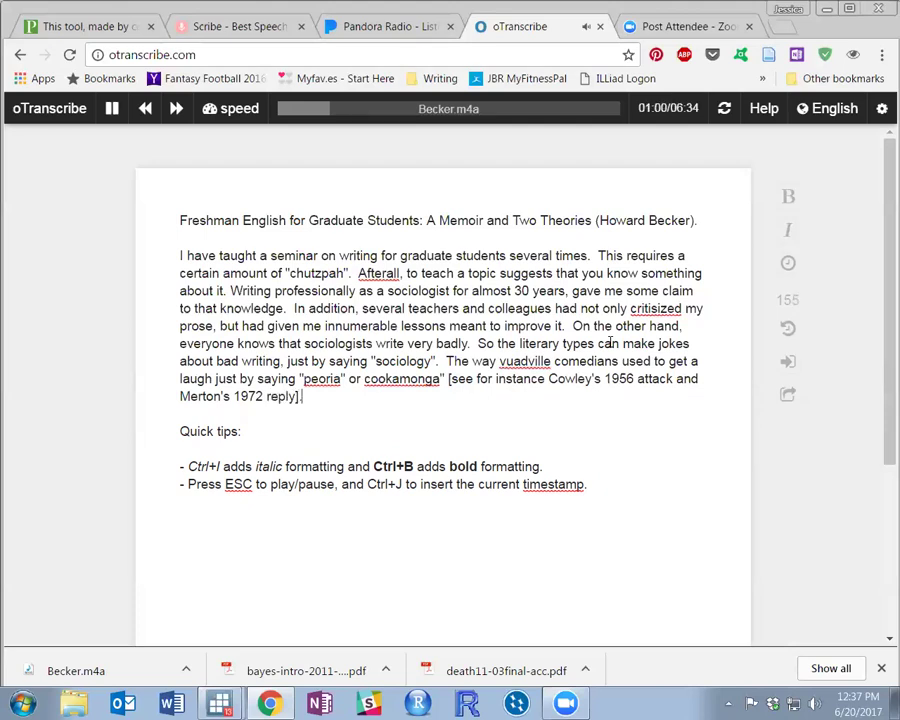
{"action": "key", "text": "Return"}
{"action": "key", "text": "Return"}
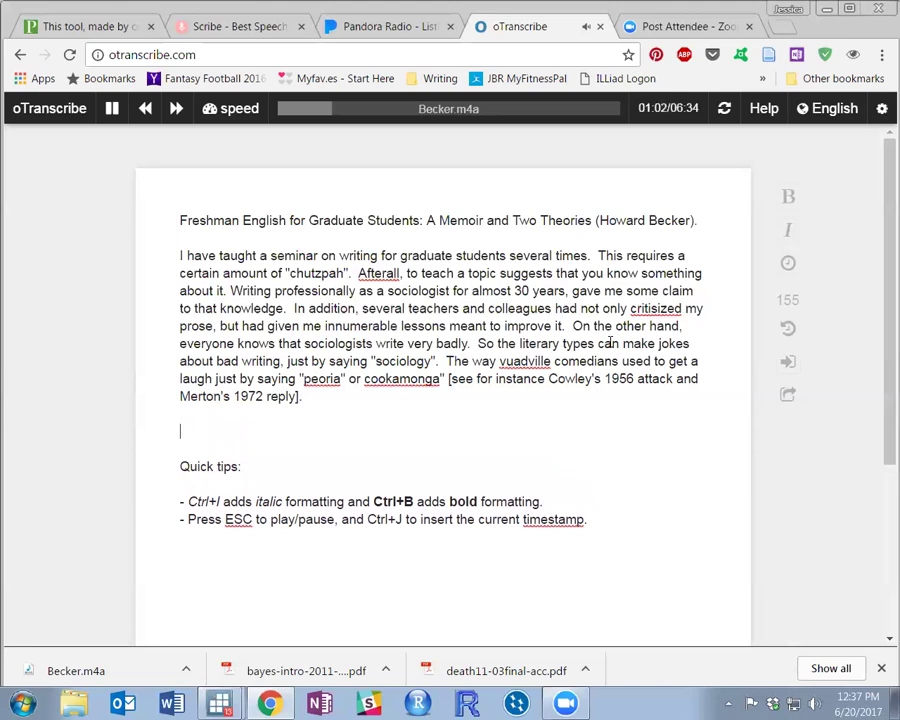
Step: Begin the second paragraph with 'The experience and lessons haven't saved me'
{"action": "type", "text": "The experience and lesson"}
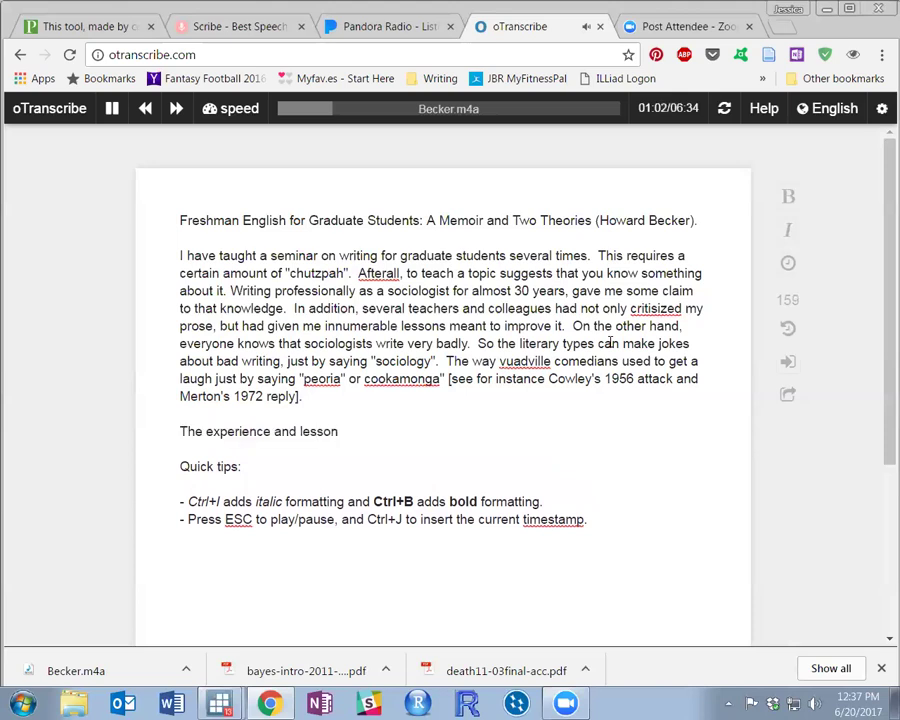
{"action": "key", "text": "Escape"}
{"action": "type", "text": "s"}
{"action": "type", "text": " haven't saved me"}
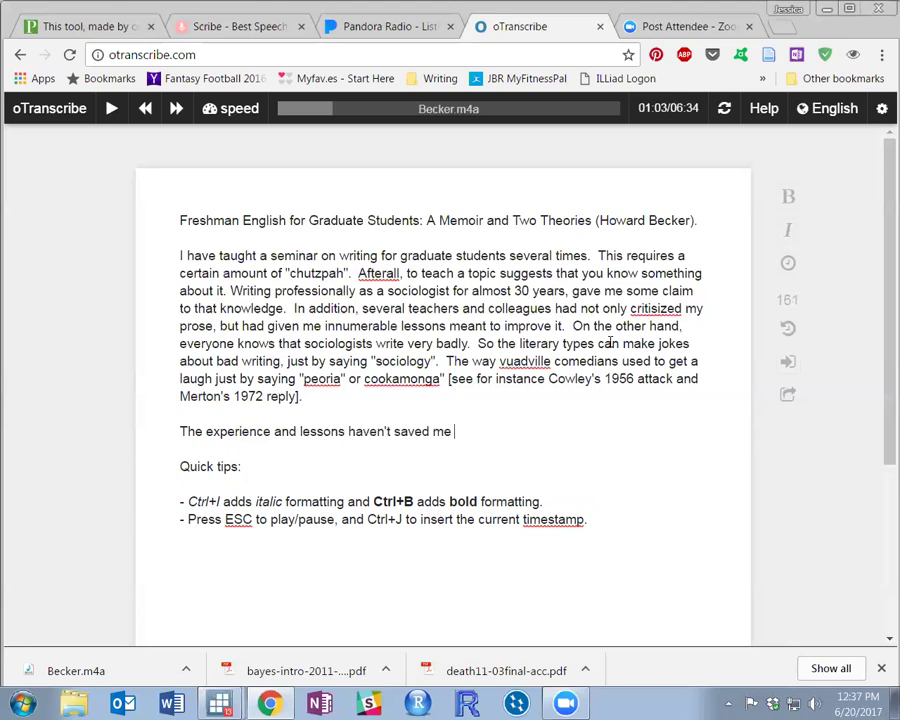
{"action": "key", "text": "Escape"}
Step: Continue 'from the faults I still share with my colleauges…' through 'I listed the course.'
{"action": "type", "text": "from the fa"}
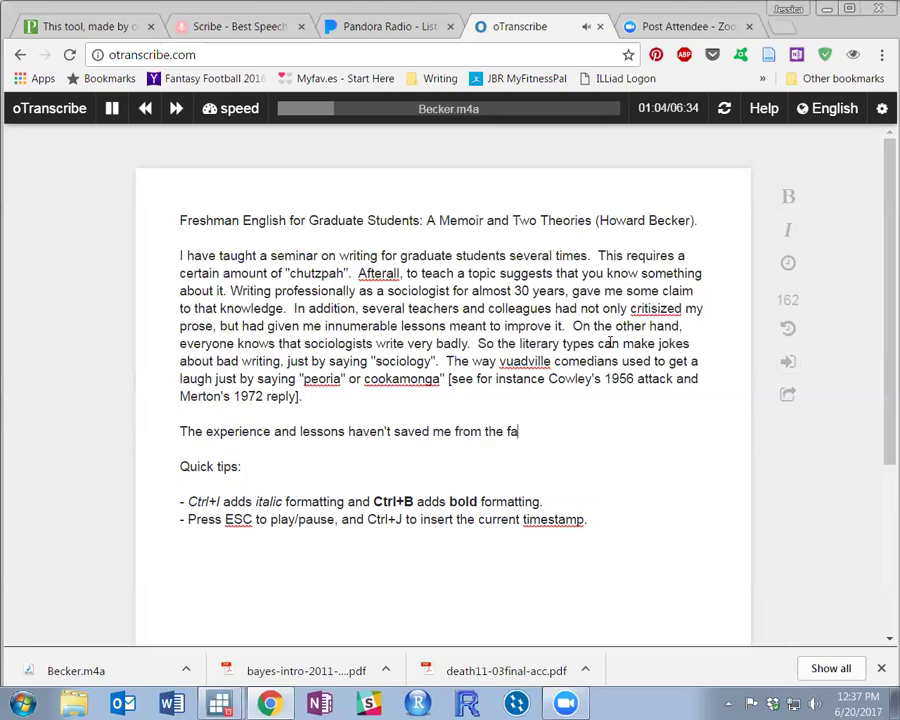
{"action": "type", "text": "ults I still share with "}
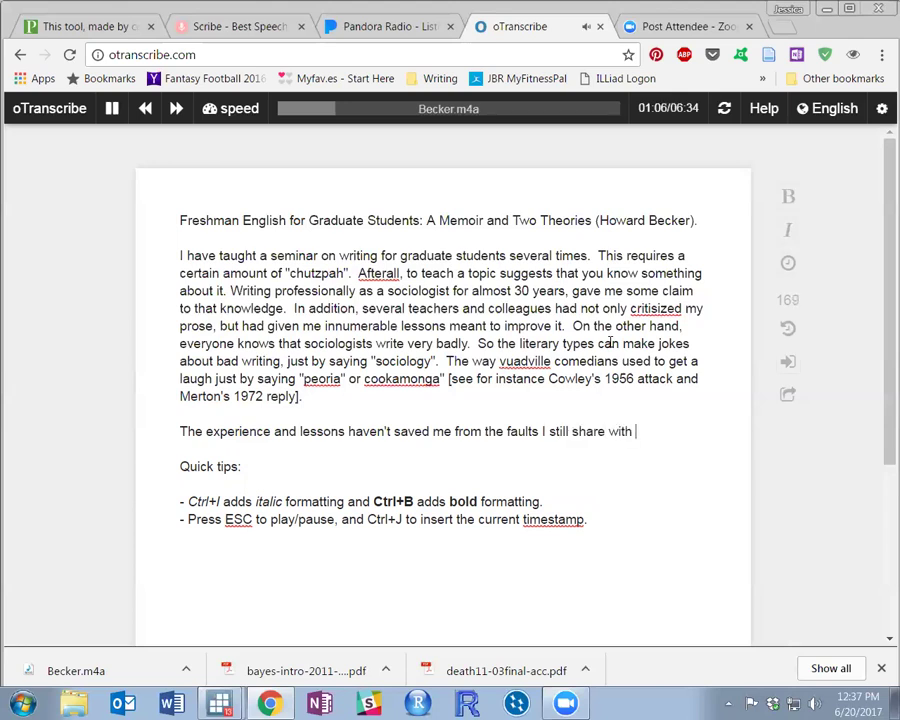
{"action": "type", "text": "my colleauges."}
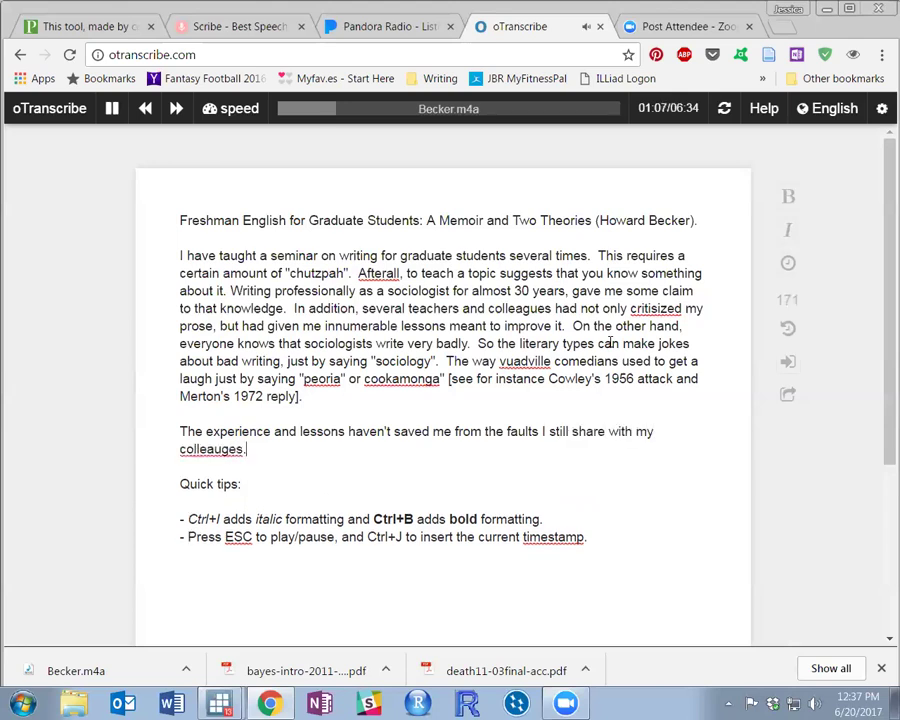
{"action": "type", "text": "  Nonetheles"}
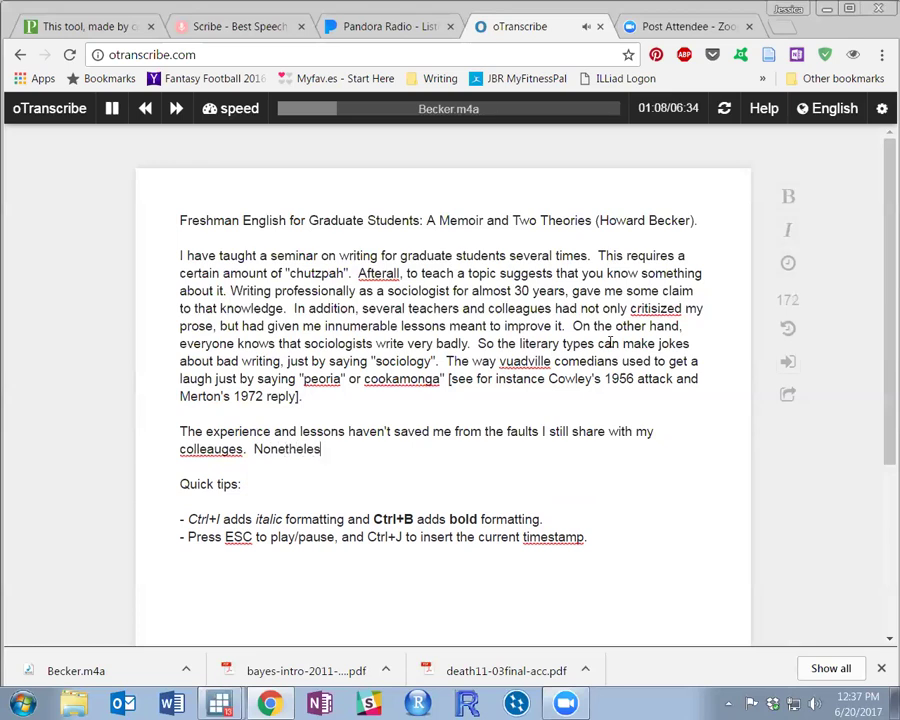
{"action": "type", "text": "s, I took the chanc"}
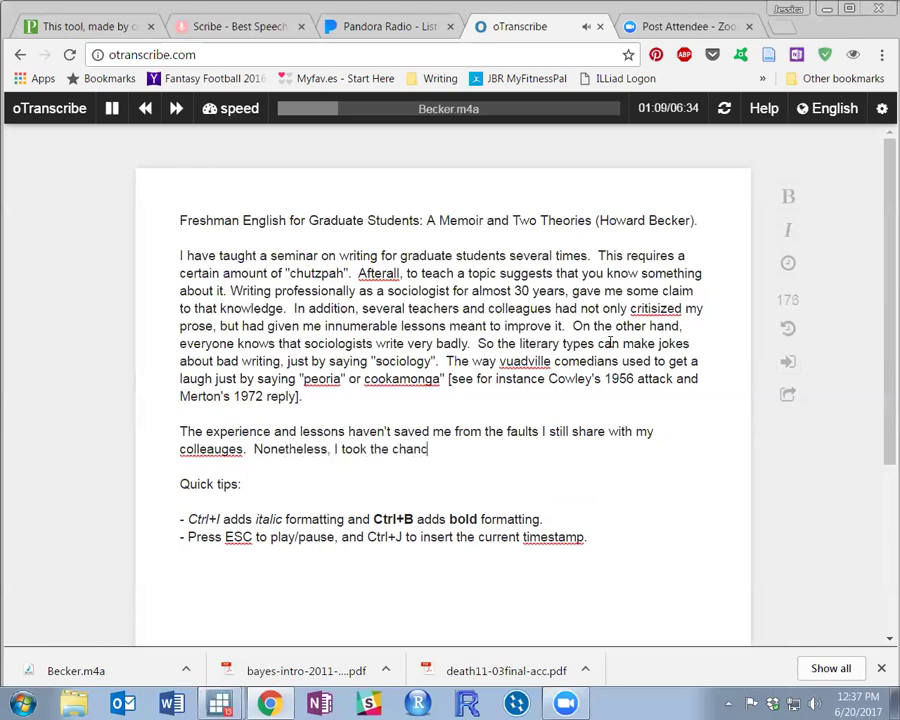
{"action": "type", "text": "e, driven to "}
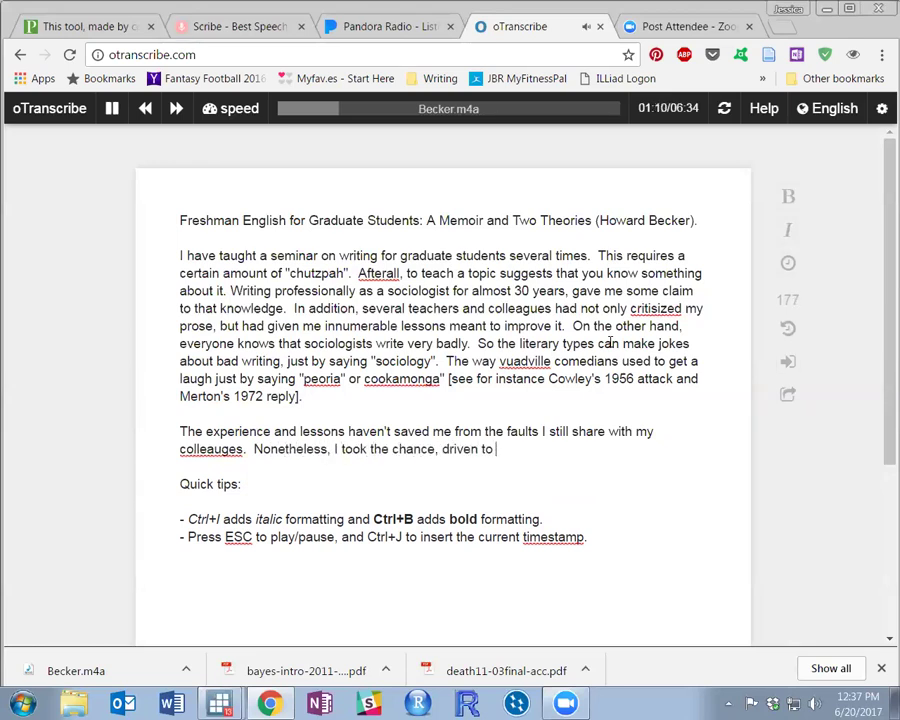
{"action": "type", "text": "it by stories"}
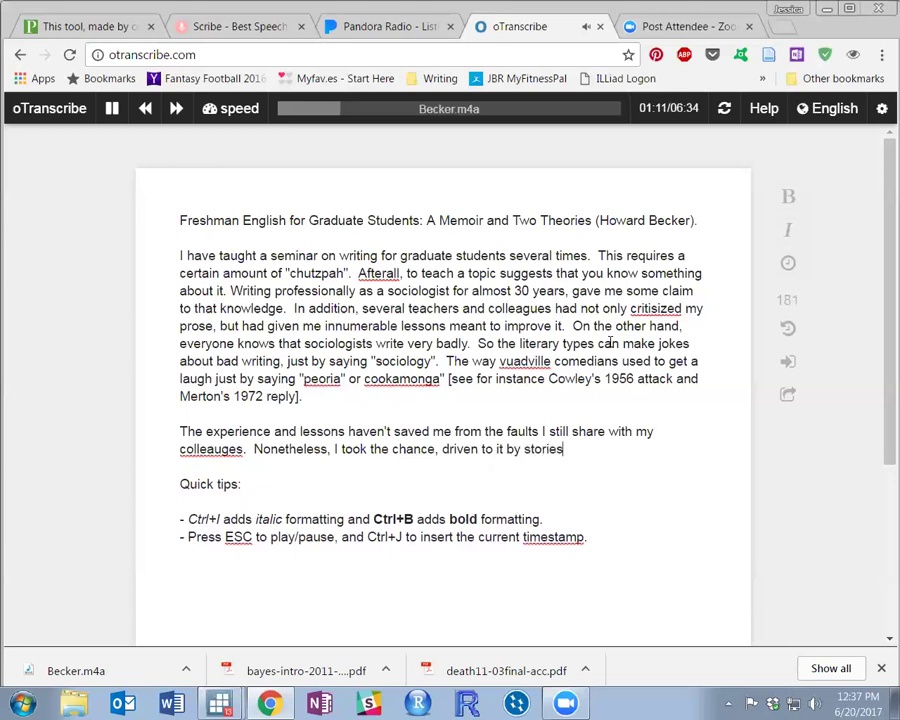
{"action": "key", "text": "Escape"}
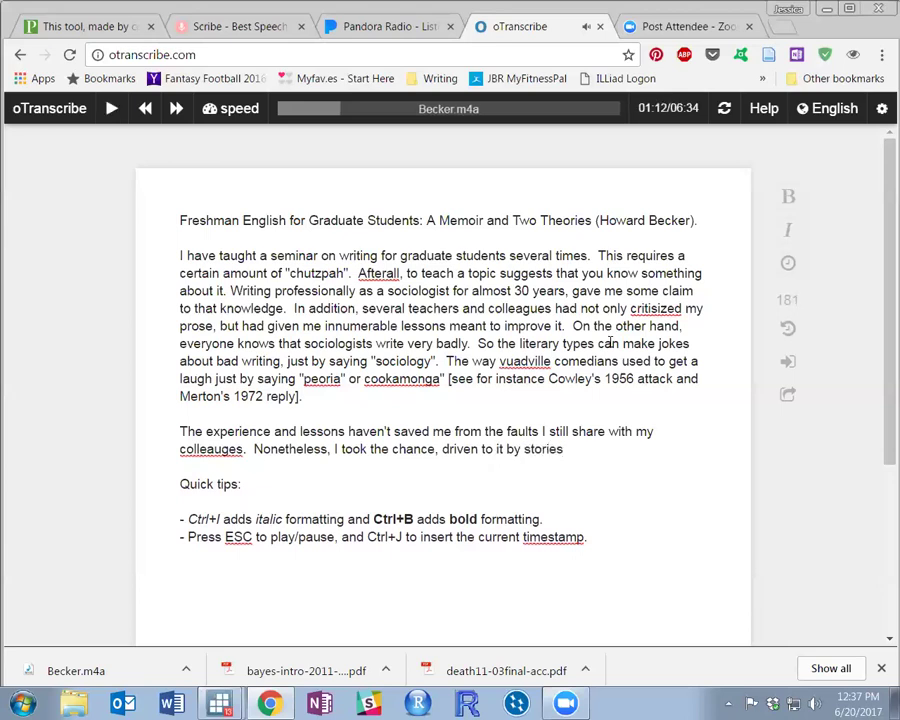
{"action": "type", "text": "of the chronic problems"}
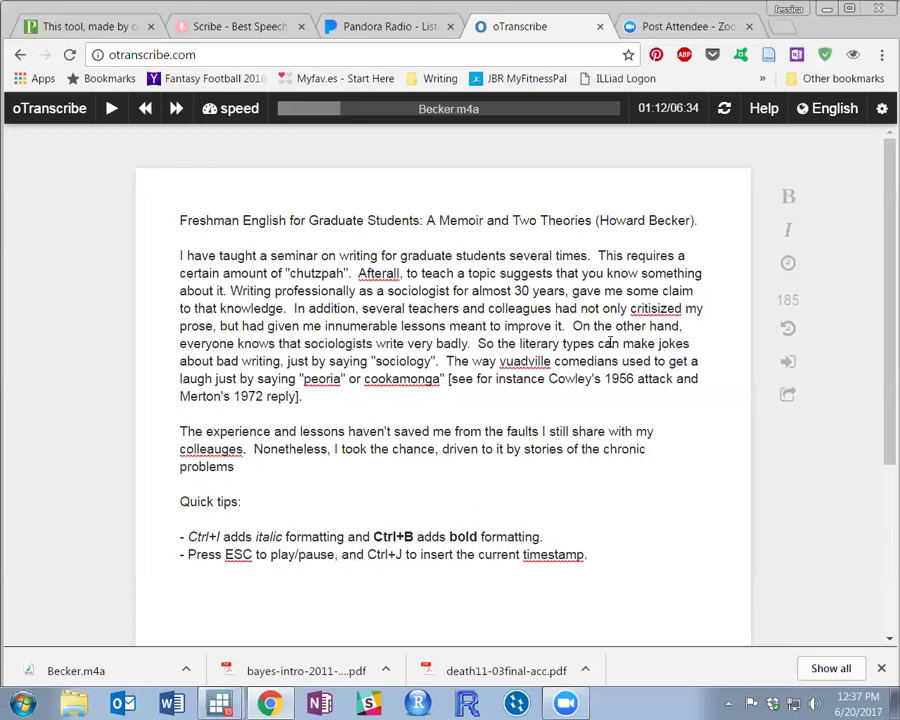
{"action": "key", "text": "Escape"}
{"action": "type", "text": "students "}
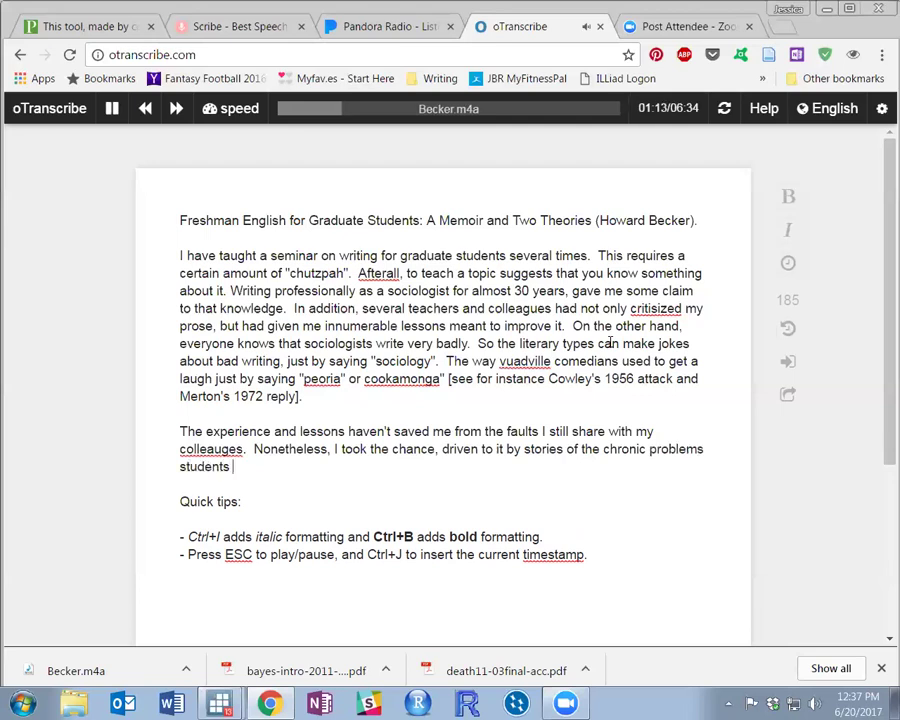
{"action": "type", "text": "and fellow sociologis"}
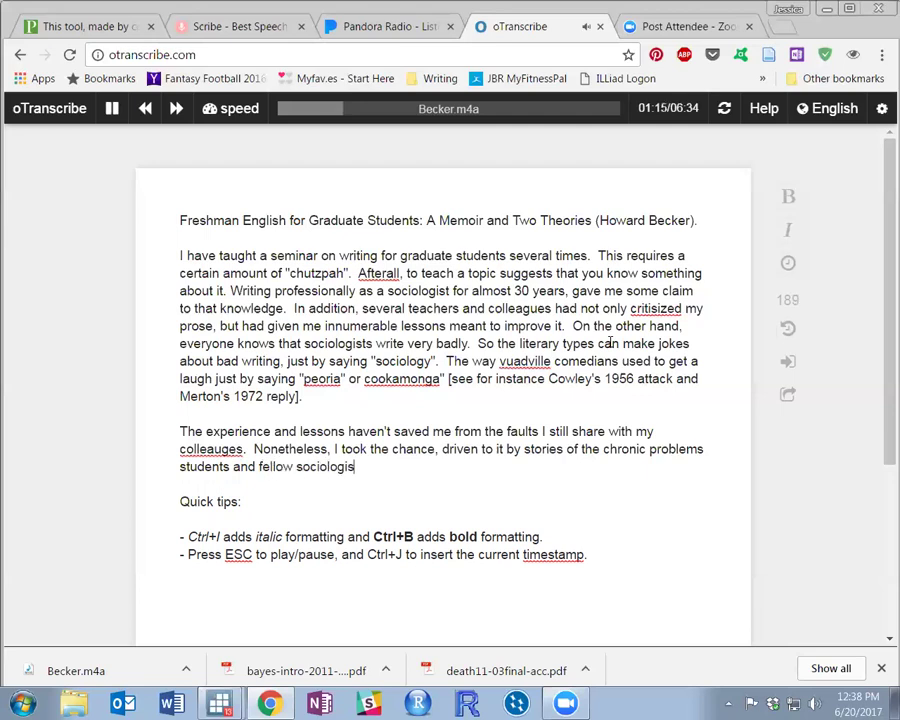
{"action": "type", "text": "ts had with writing.  I"}
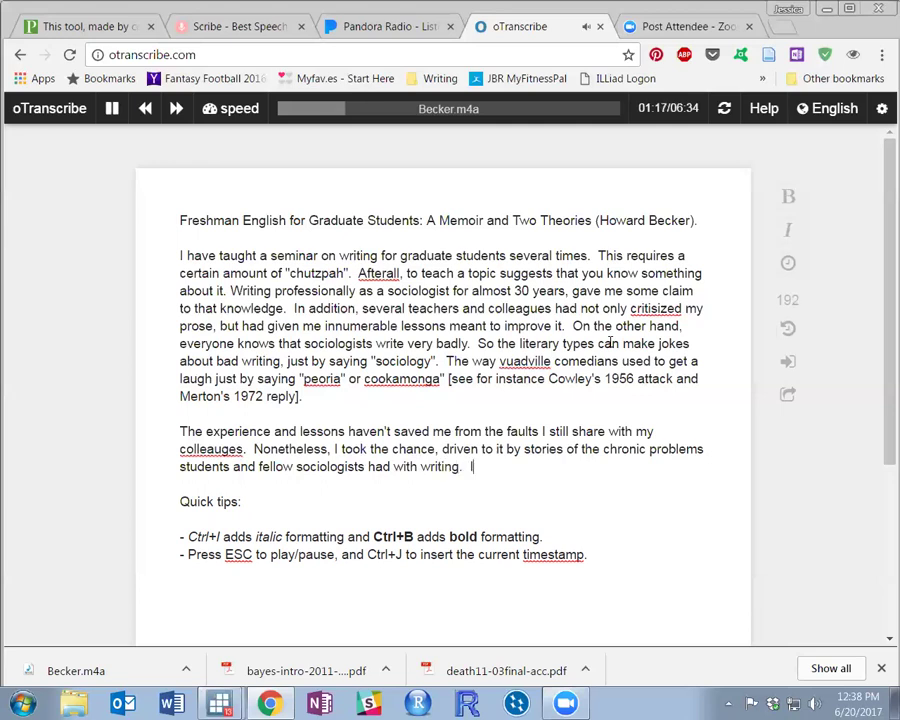
{"action": "type", "text": " listed the course."}
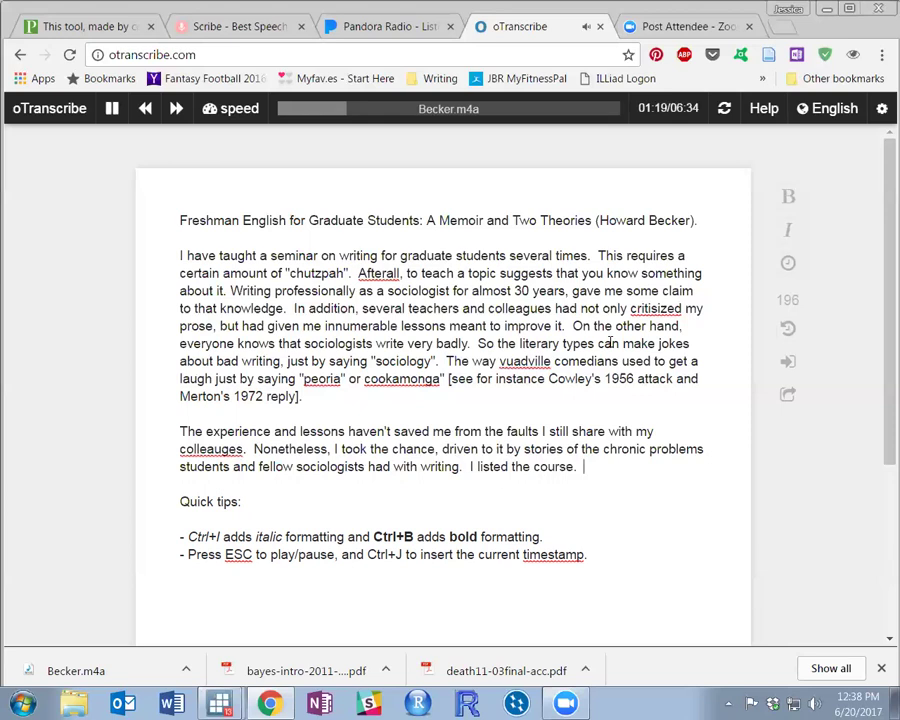
Step: Start a new paragraph: 'The turn out for the first class surprised me. Not only did 10 or 12 graduate studetns sign up.'
{"action": "key", "text": "Escape"}
{"action": "key", "text": "Return"}
{"action": "key", "text": "Return"}
{"action": "type", "text": "The "}
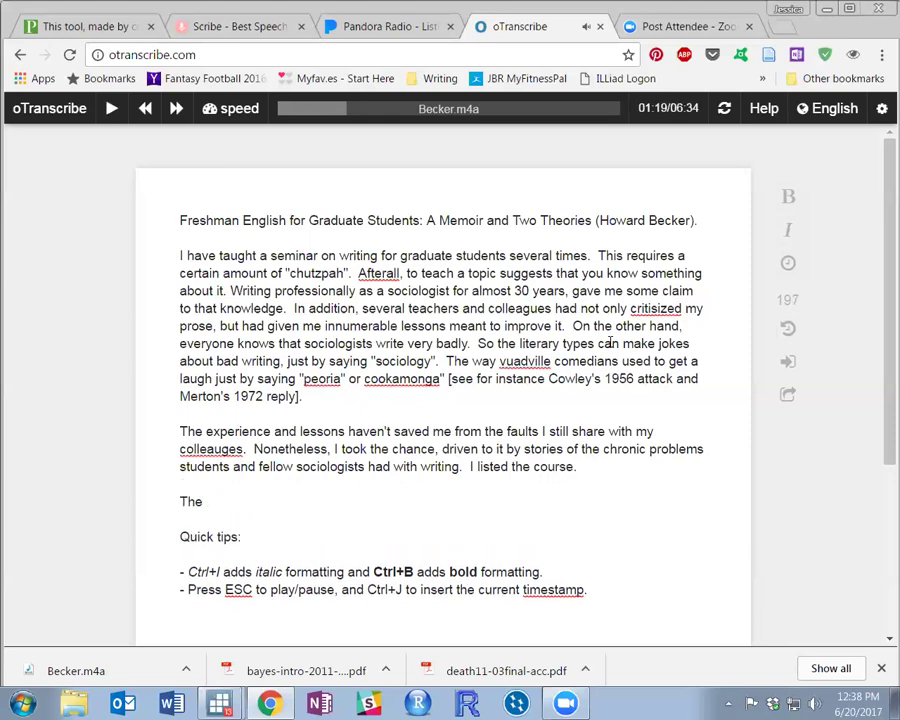
{"action": "type", "text": "turn out for "}
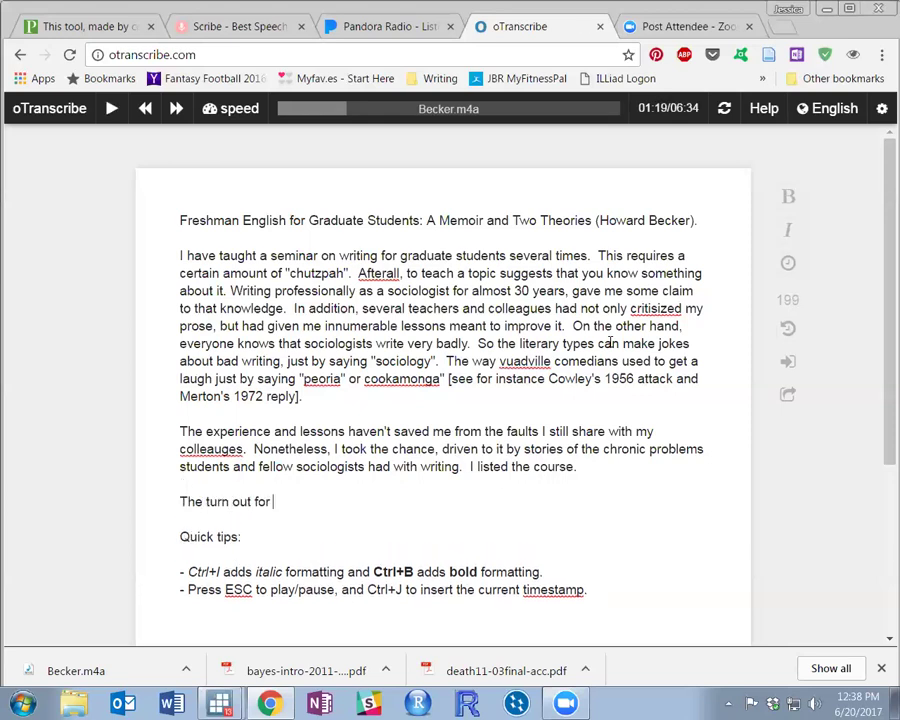
{"action": "type", "text": "the first class"}
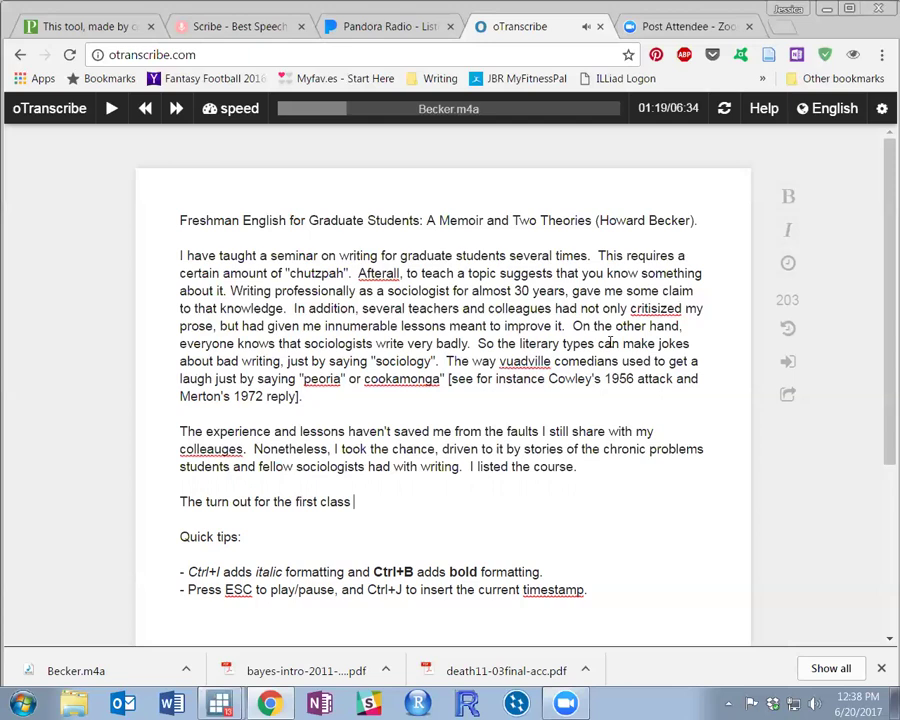
{"action": "key", "text": "Escape"}
{"action": "type", "text": "surprised"}
{"action": "key", "text": "BackSpace"}
{"action": "key", "text": "BackSpace"}
{"action": "type", "text": "e"}
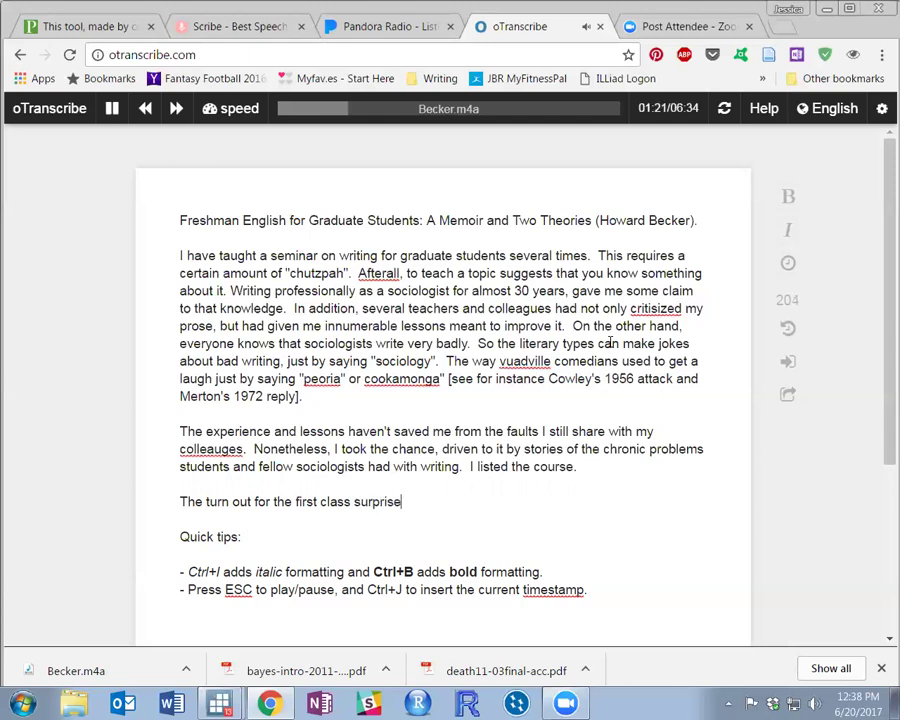
{"action": "type", "text": "d me.  Not onl"}
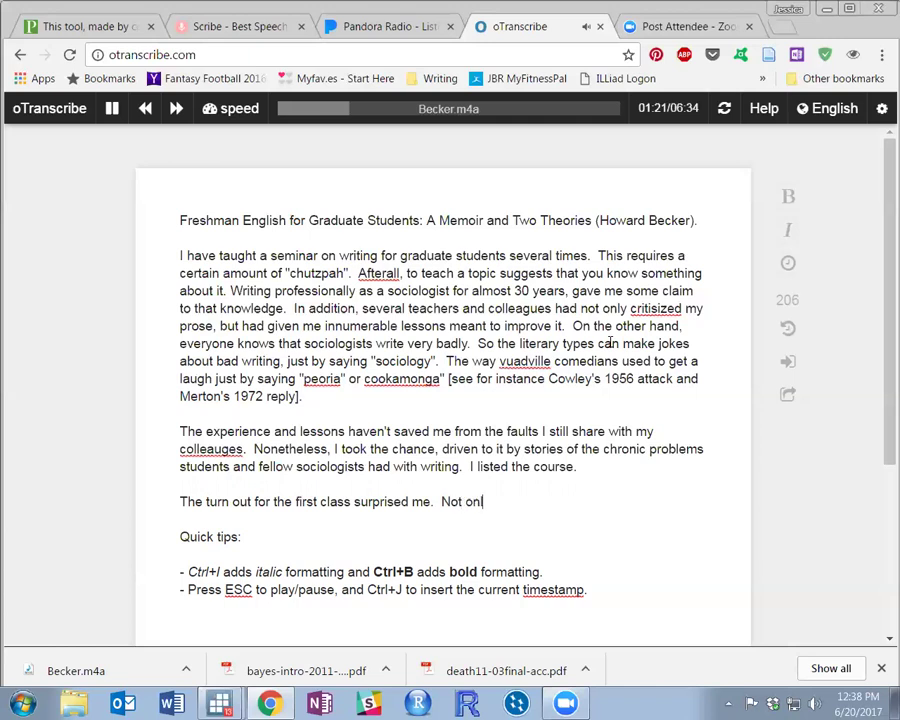
{"action": "type", "text": "y did 10 or "}
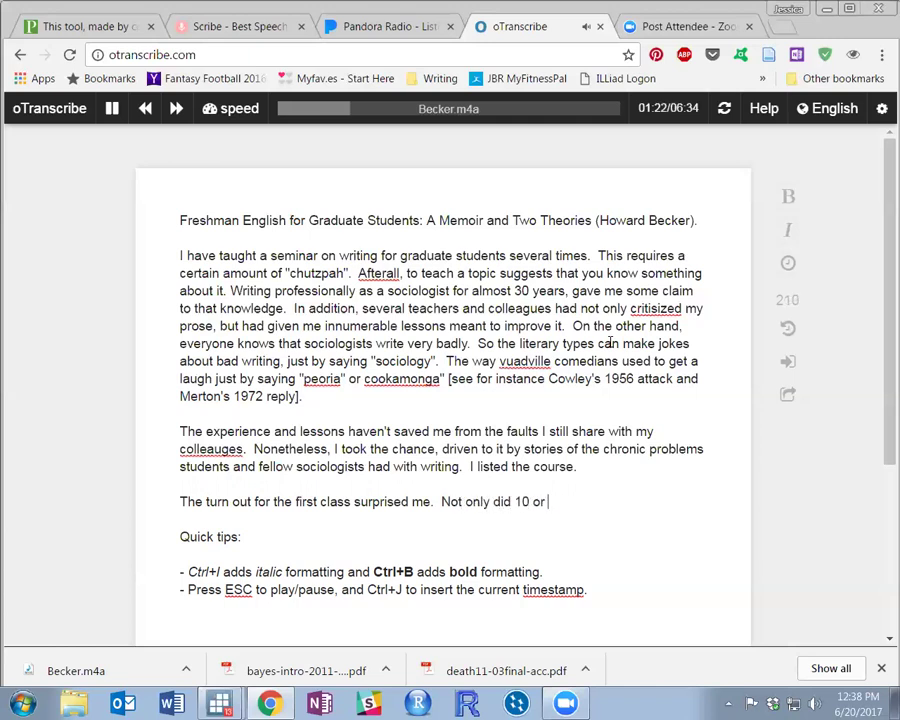
{"action": "type", "text": "12 graduate stu"}
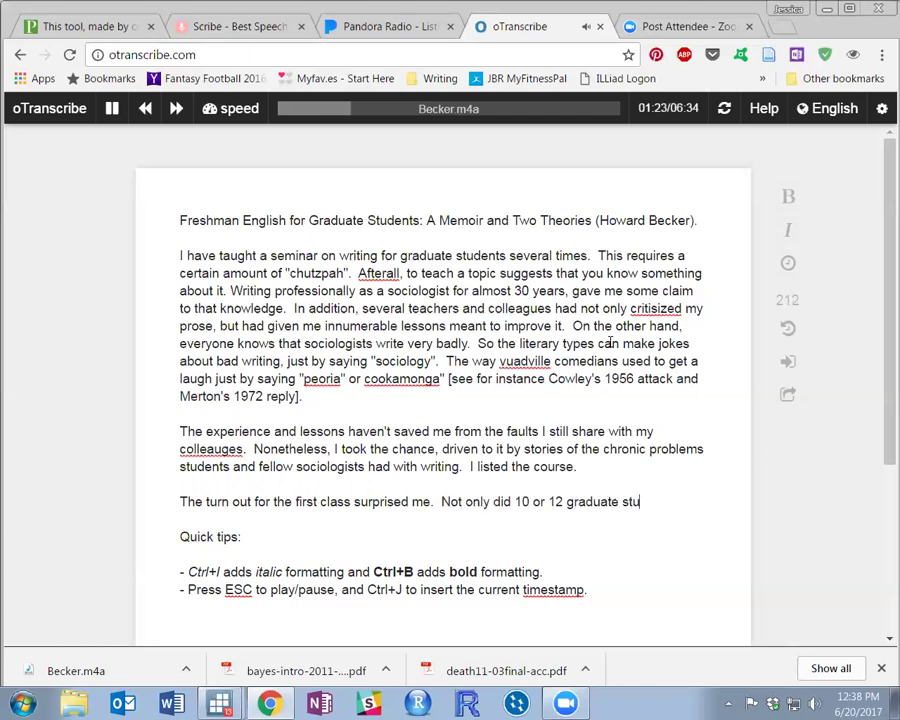
{"action": "type", "text": "detns sign u"}
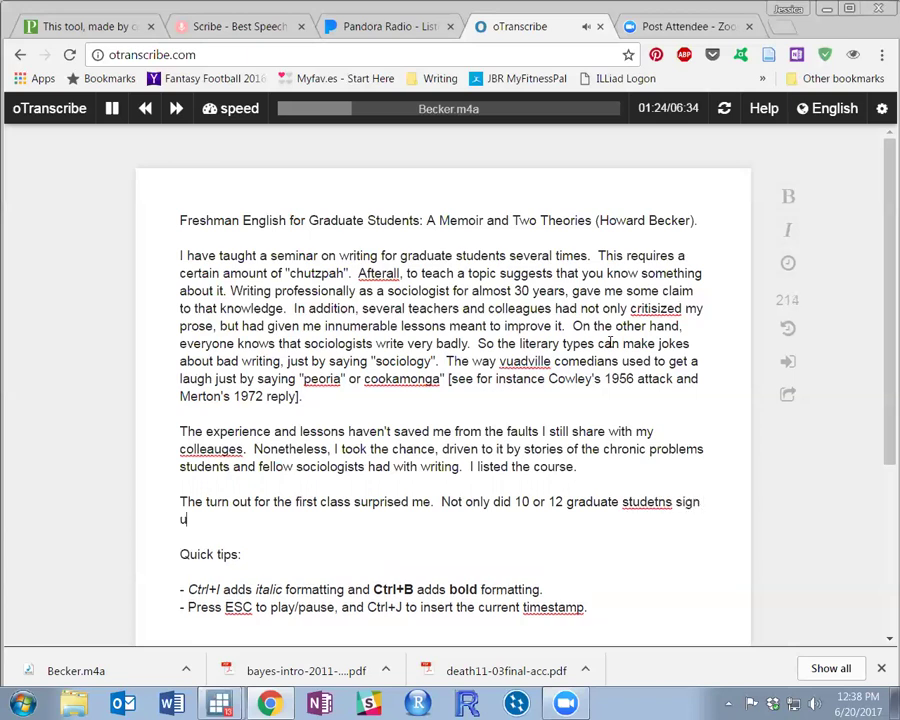
{"action": "type", "text": "p."}
Step: Replace the period with ', the class also contained a couple of post PhD researchers and even a few of my younger faculty colleagues.'
{"action": "key", "text": "Escape"}
{"action": "key", "text": "BackSpace"}
{"action": "type", "text": ", the class also contained"}
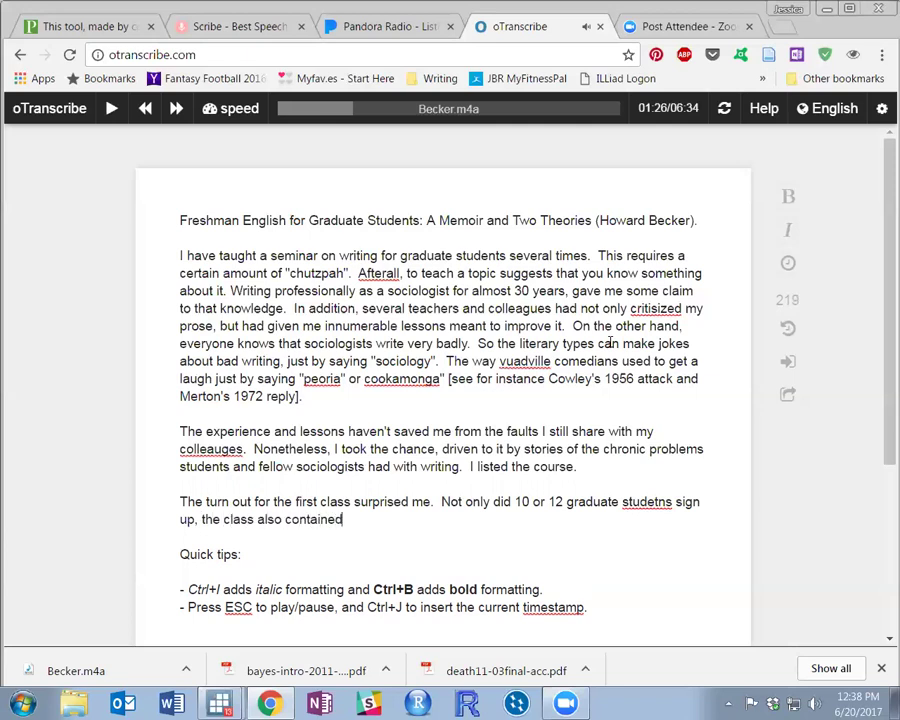
{"action": "type", "text": " a couple of"}
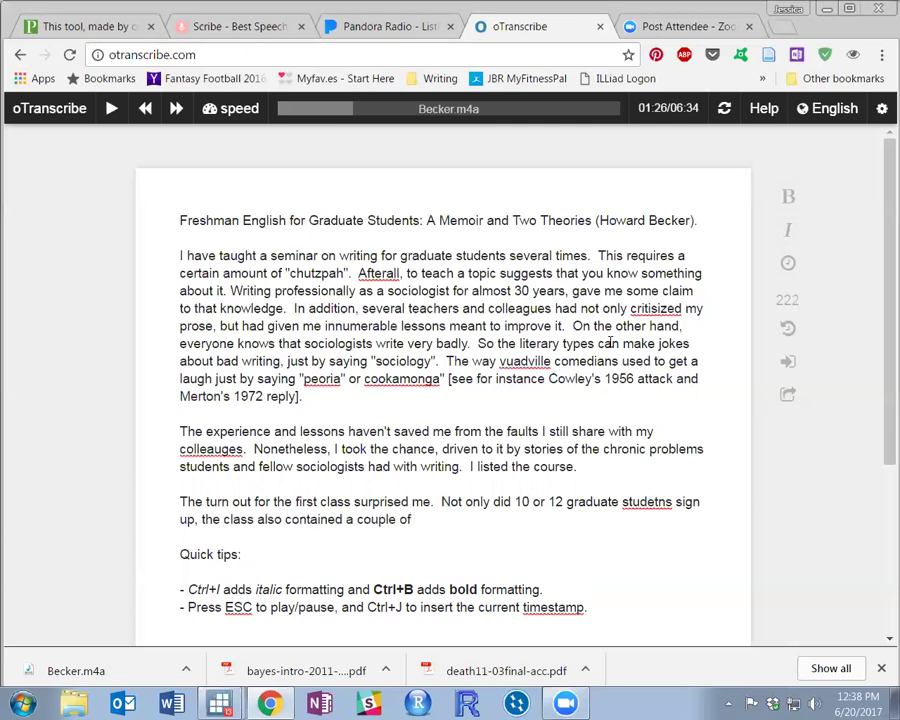
{"action": "key", "text": "Escape"}
{"action": "type", "text": "post PhD res"}
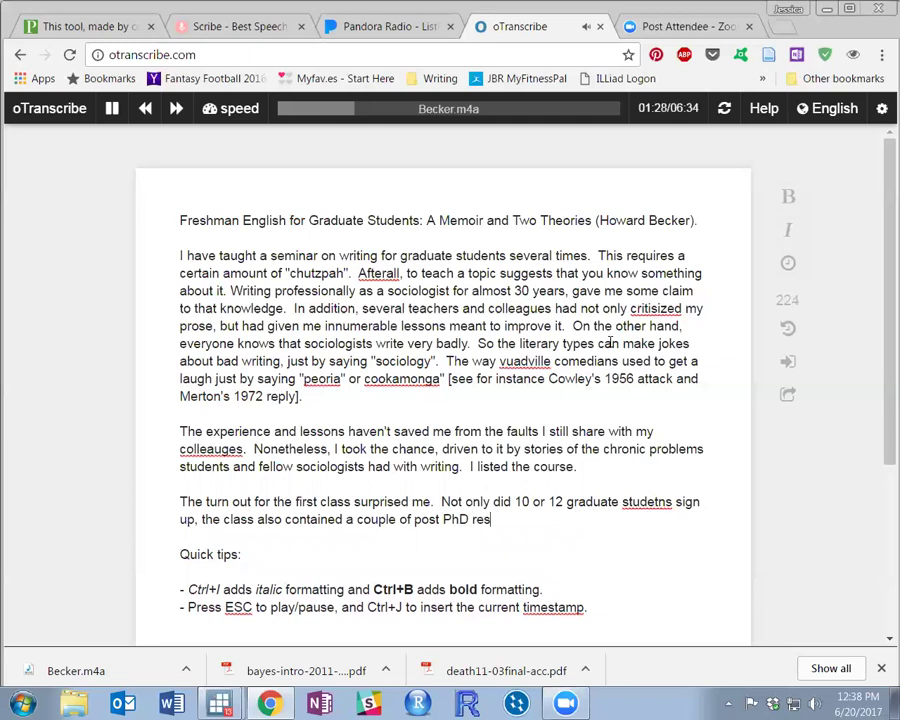
{"action": "type", "text": "earchers and "}
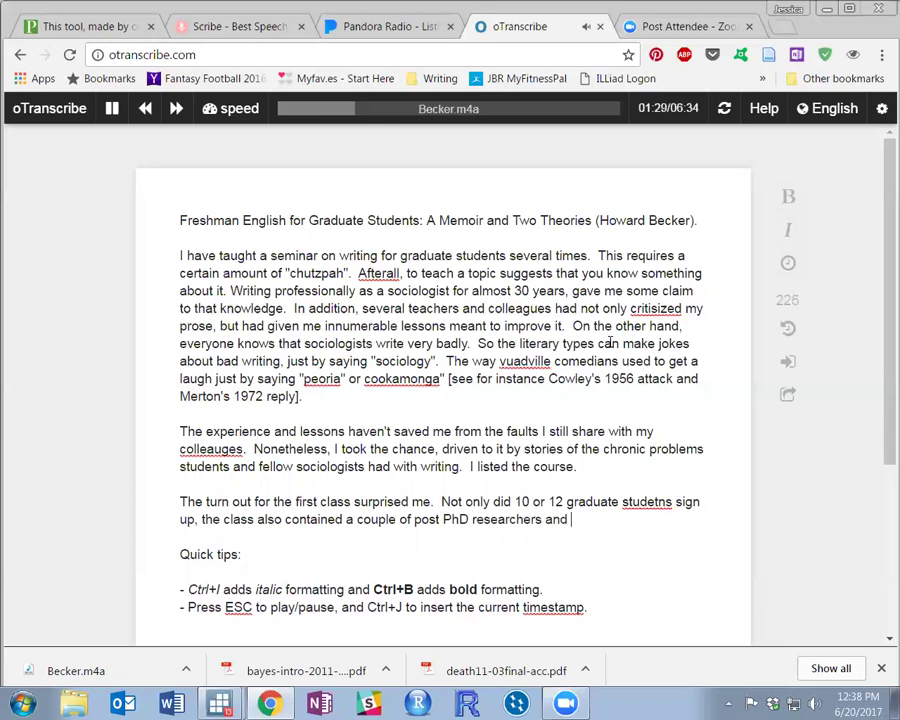
{"action": "type", "text": "even a few of my young"}
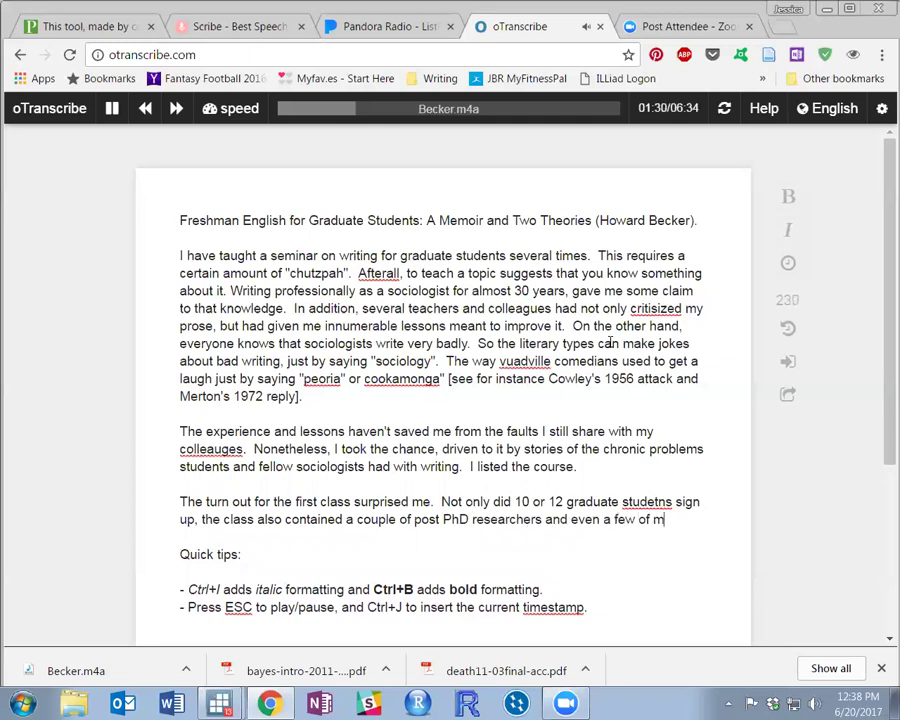
{"action": "type", "text": "er"}
{"action": "key", "text": "Escape"}
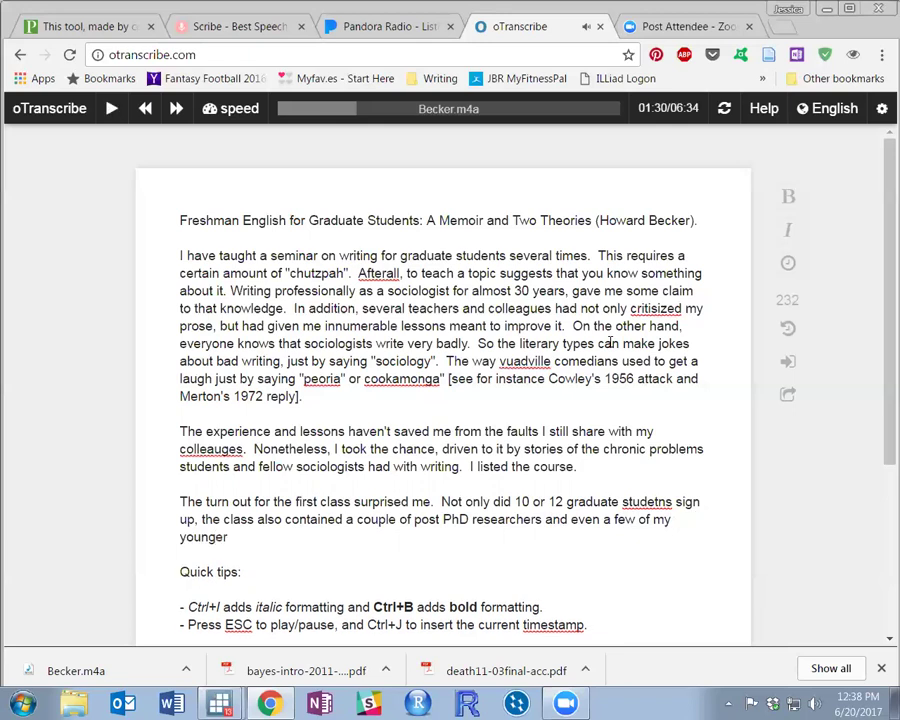
{"action": "type", "text": "faculty colleague"}
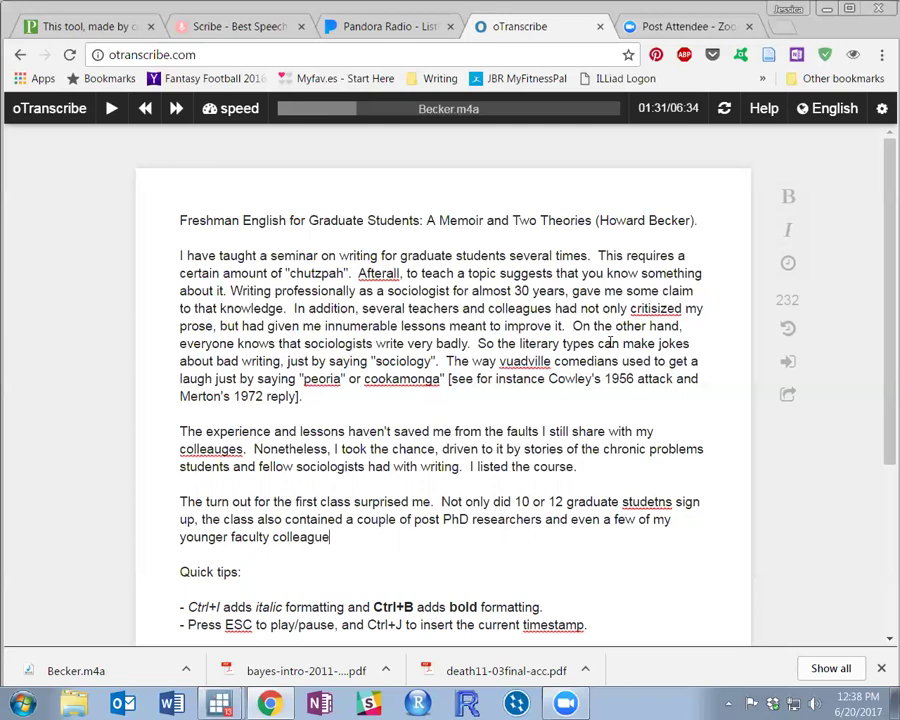
{"action": "type", "text": "s."}
Step: Correct 'studetns' to 'students' using the spellcheck suggestion, then resume playback
{"action": "right_click", "coordinate": [658, 500]}
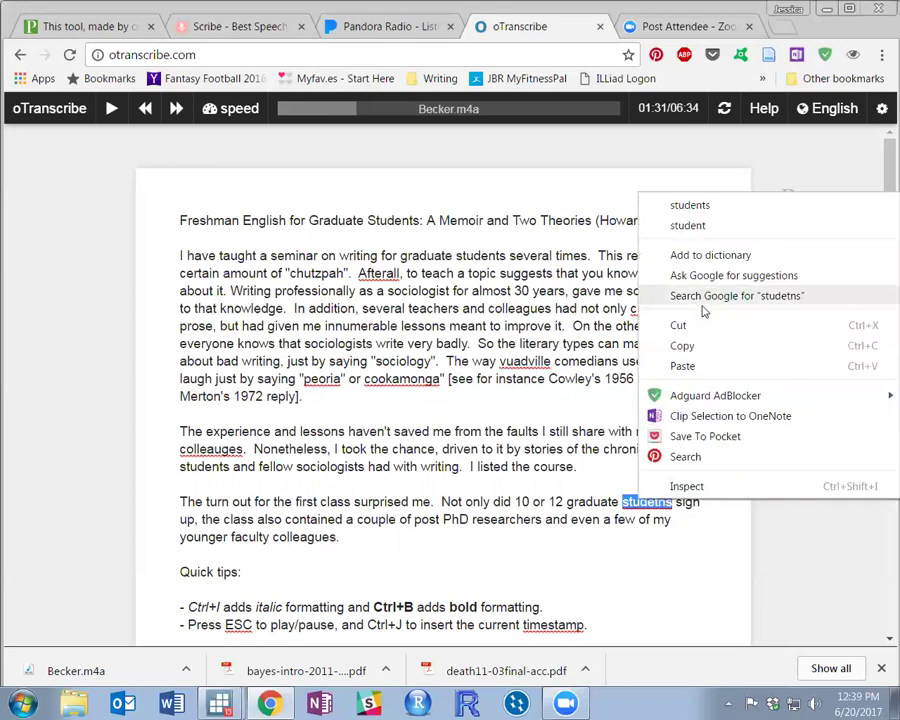
{"action": "left_click", "coordinate": [721, 207]}
{"action": "left_click", "coordinate": [382, 541]}
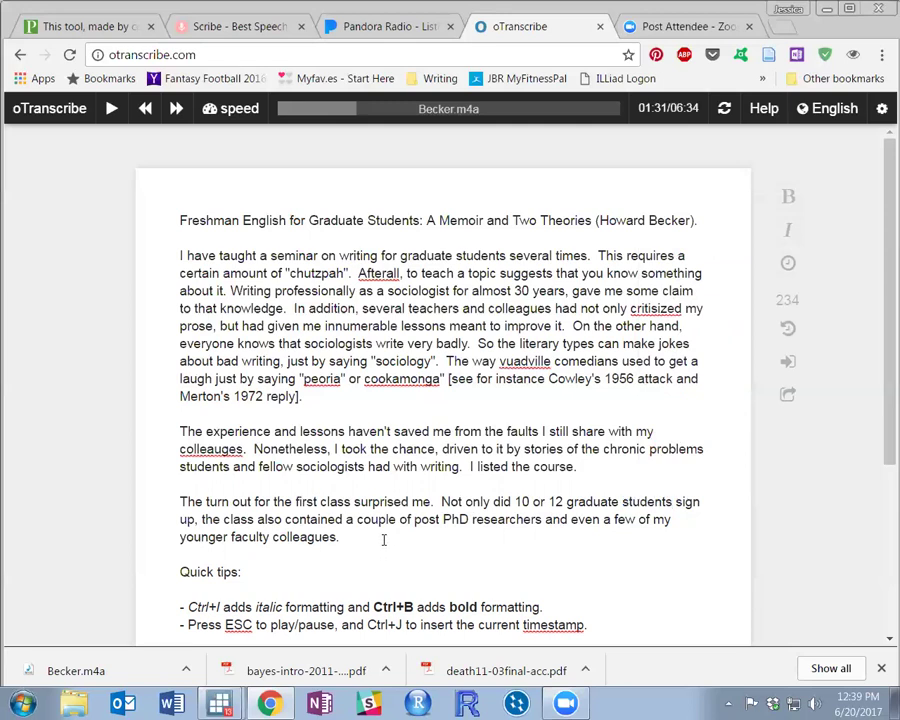
{"action": "key", "text": "Escape"}
Step: Type 'And that pattern of enrollment continued in succeeding' after 'faculty colleagues.'
{"action": "type", "text": "And that"}
{"action": "key", "text": "Escape"}
{"action": "type", "text": "pattern of en"}
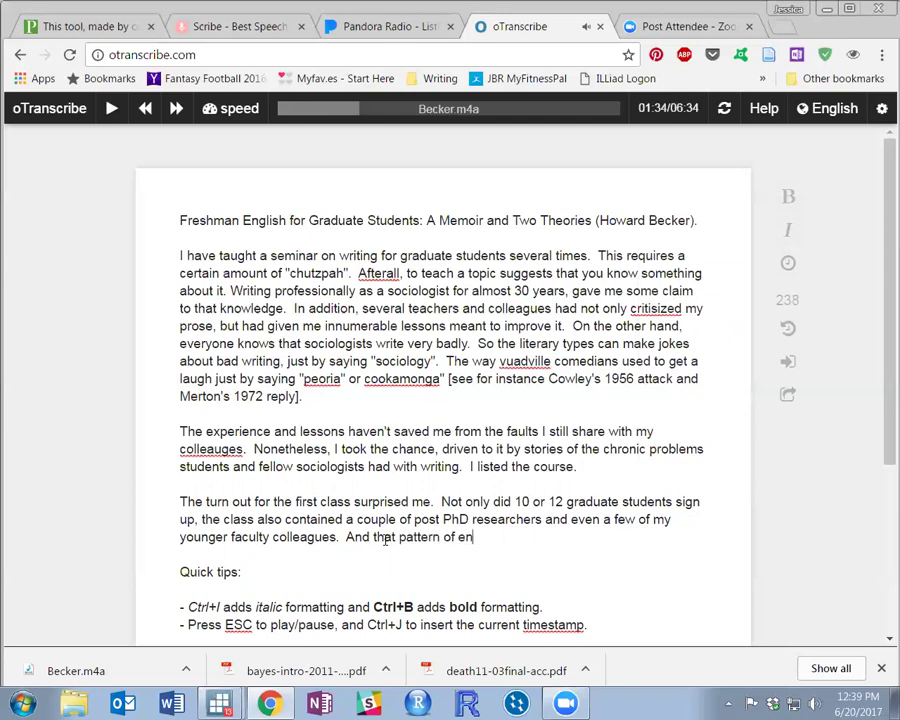
{"action": "type", "text": "rollment continued in succeeding"}
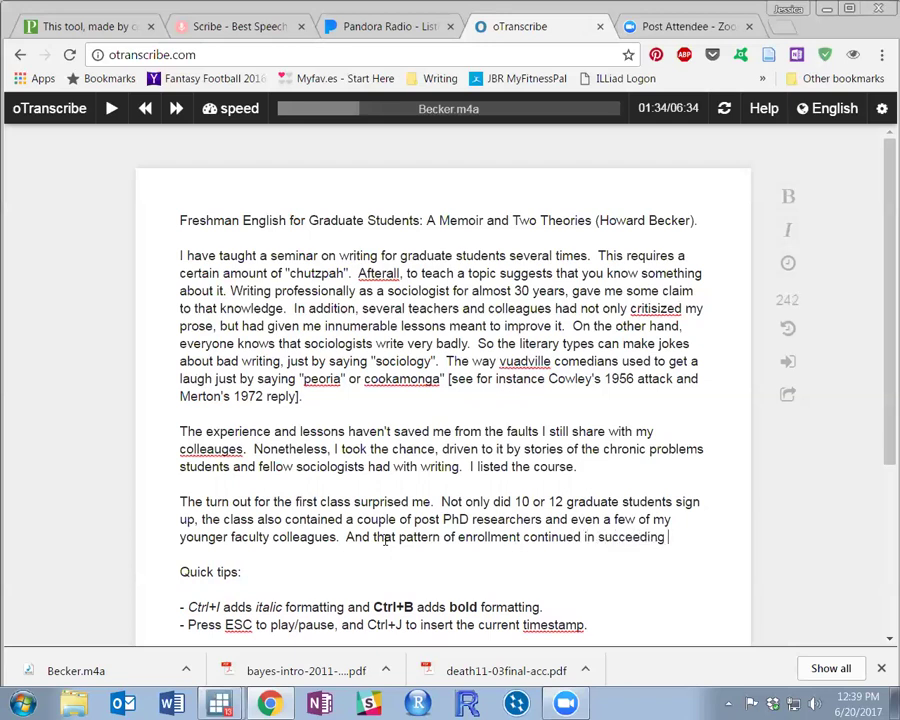
{"action": "key", "text": "Escape"}
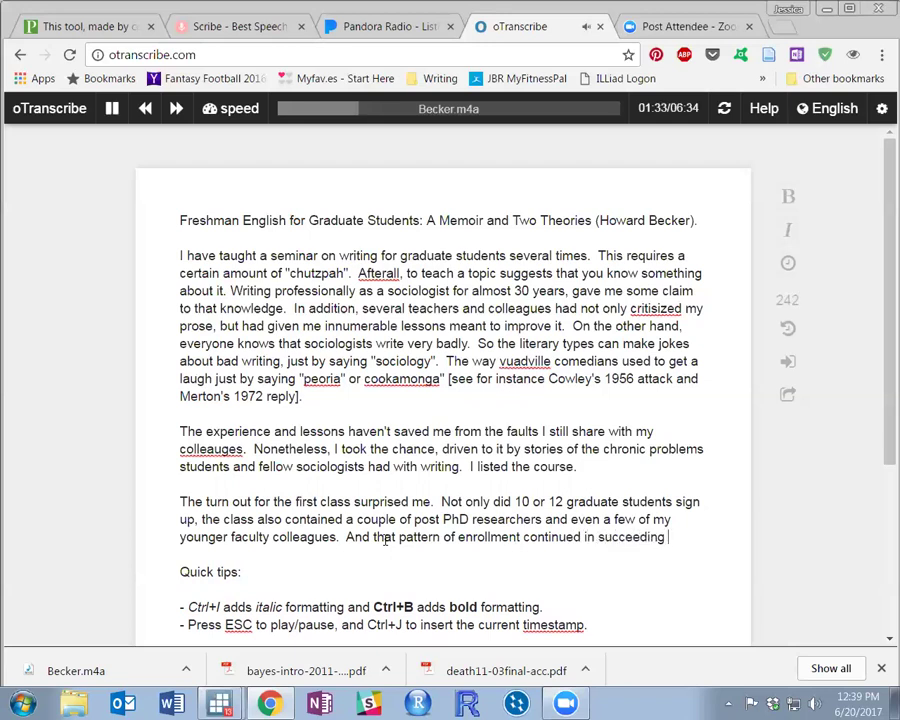